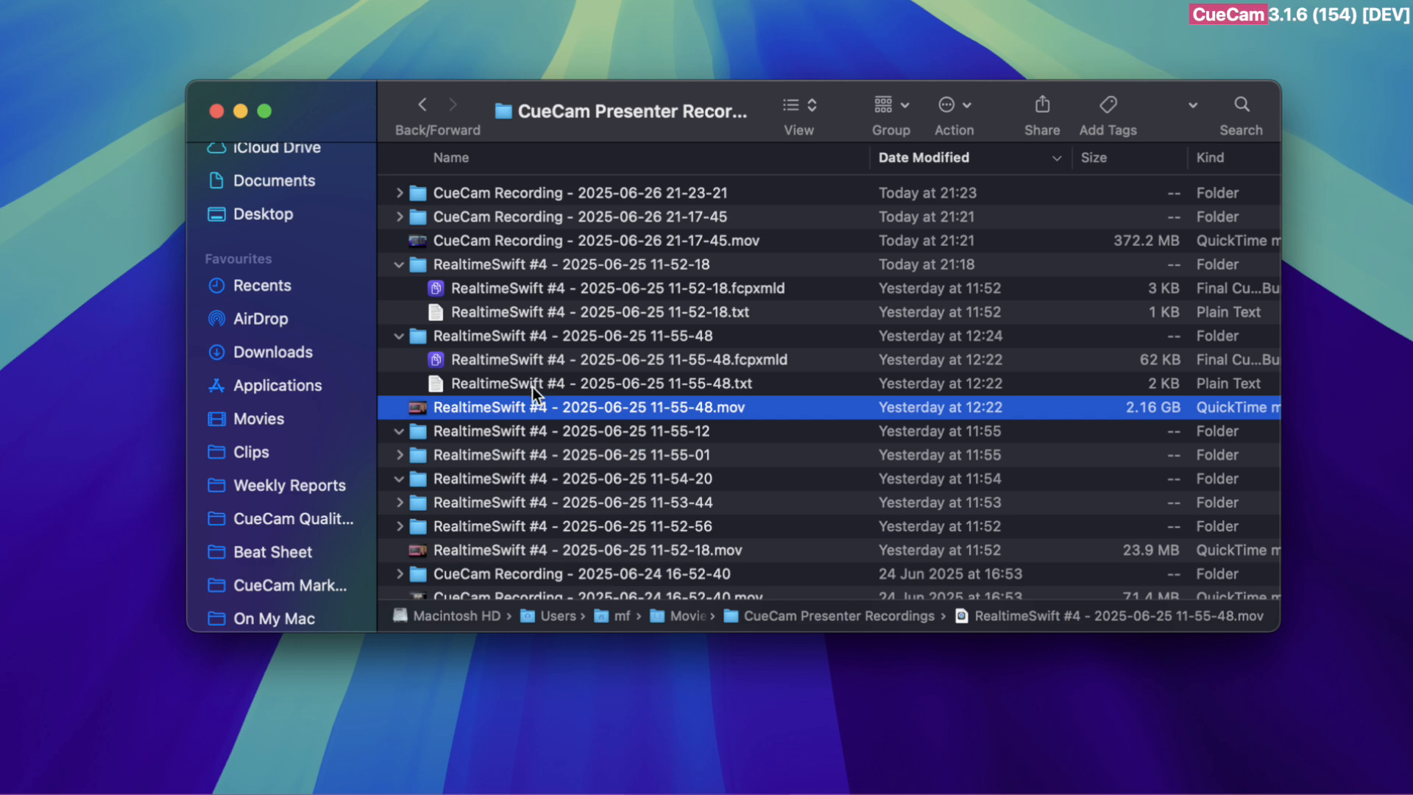
left_click(468, 339)
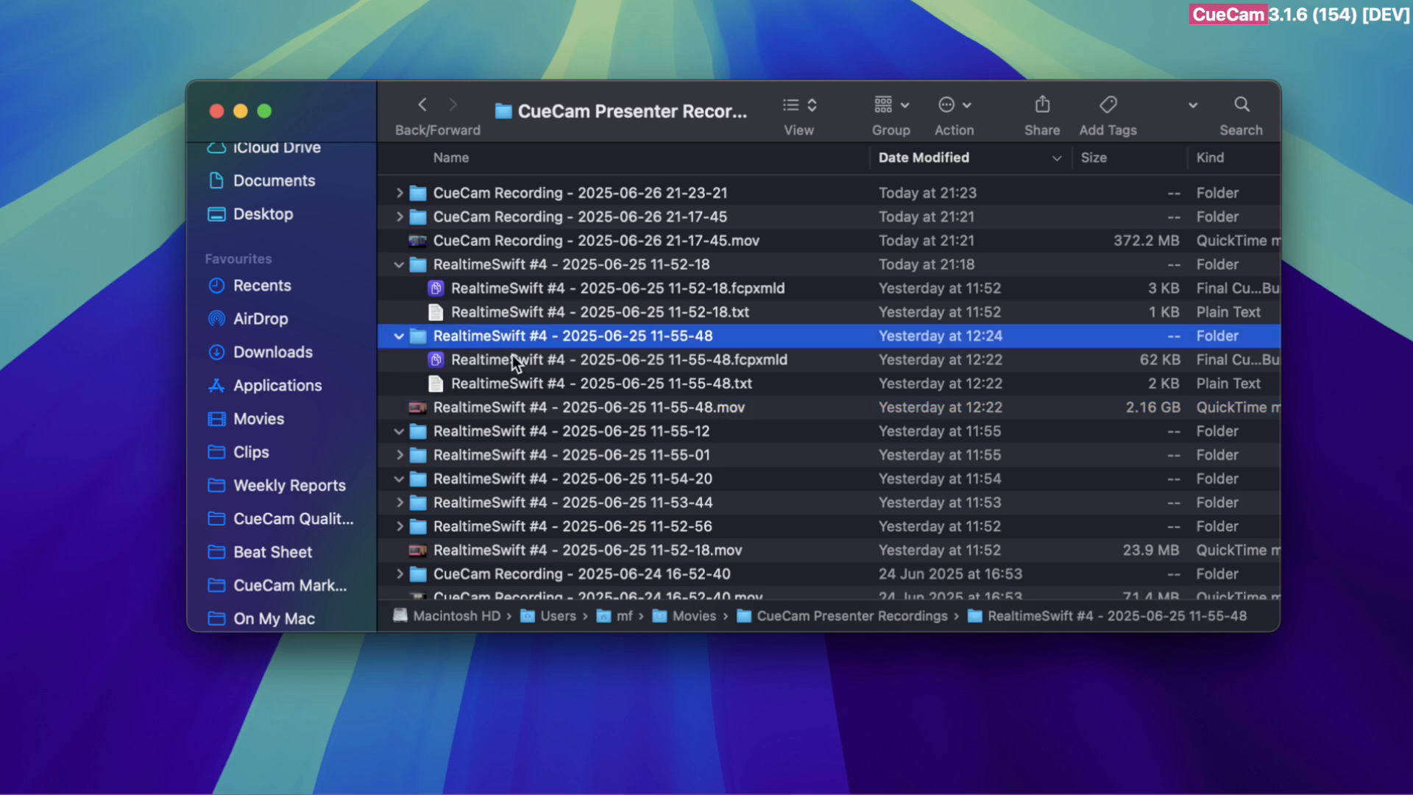
left_click(586, 382)
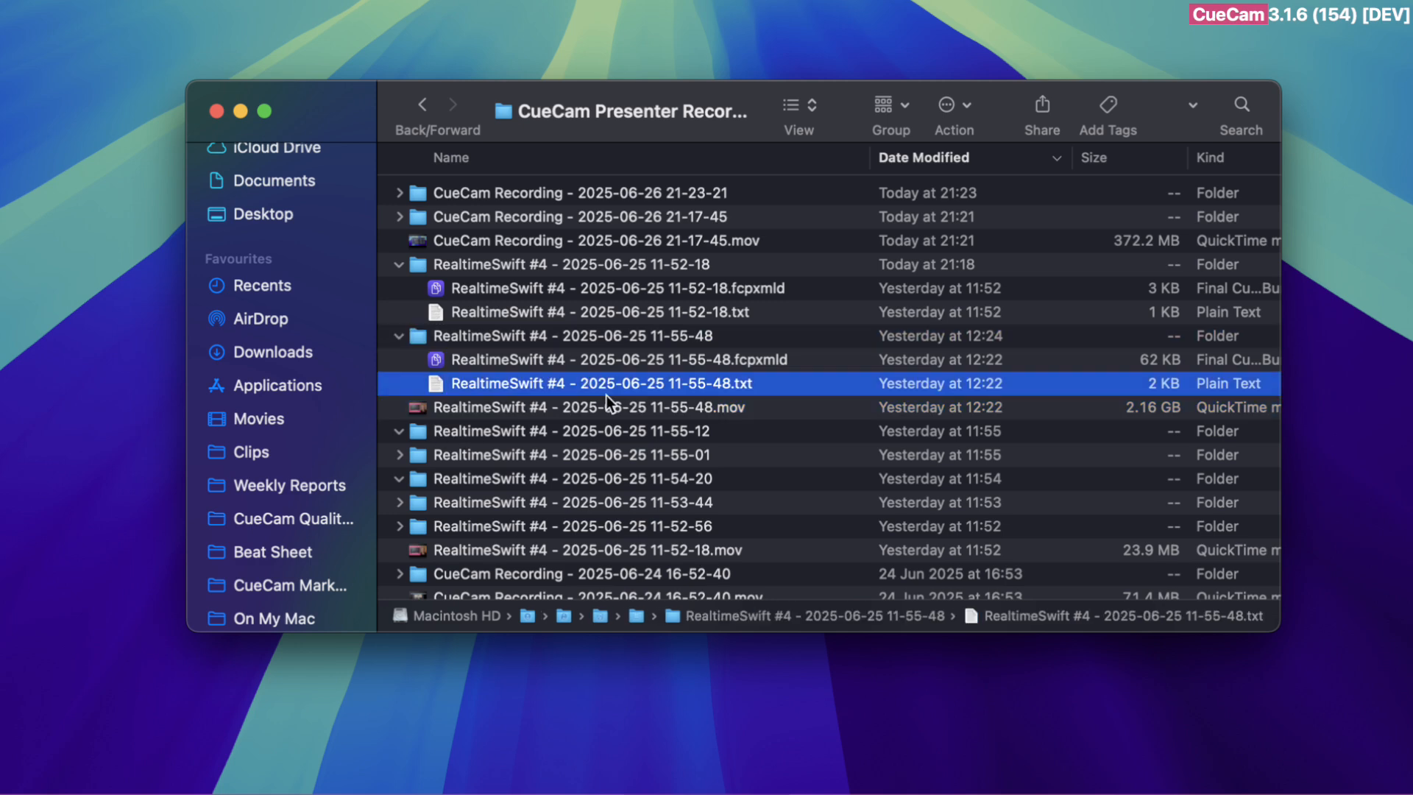
left_click(610, 354)
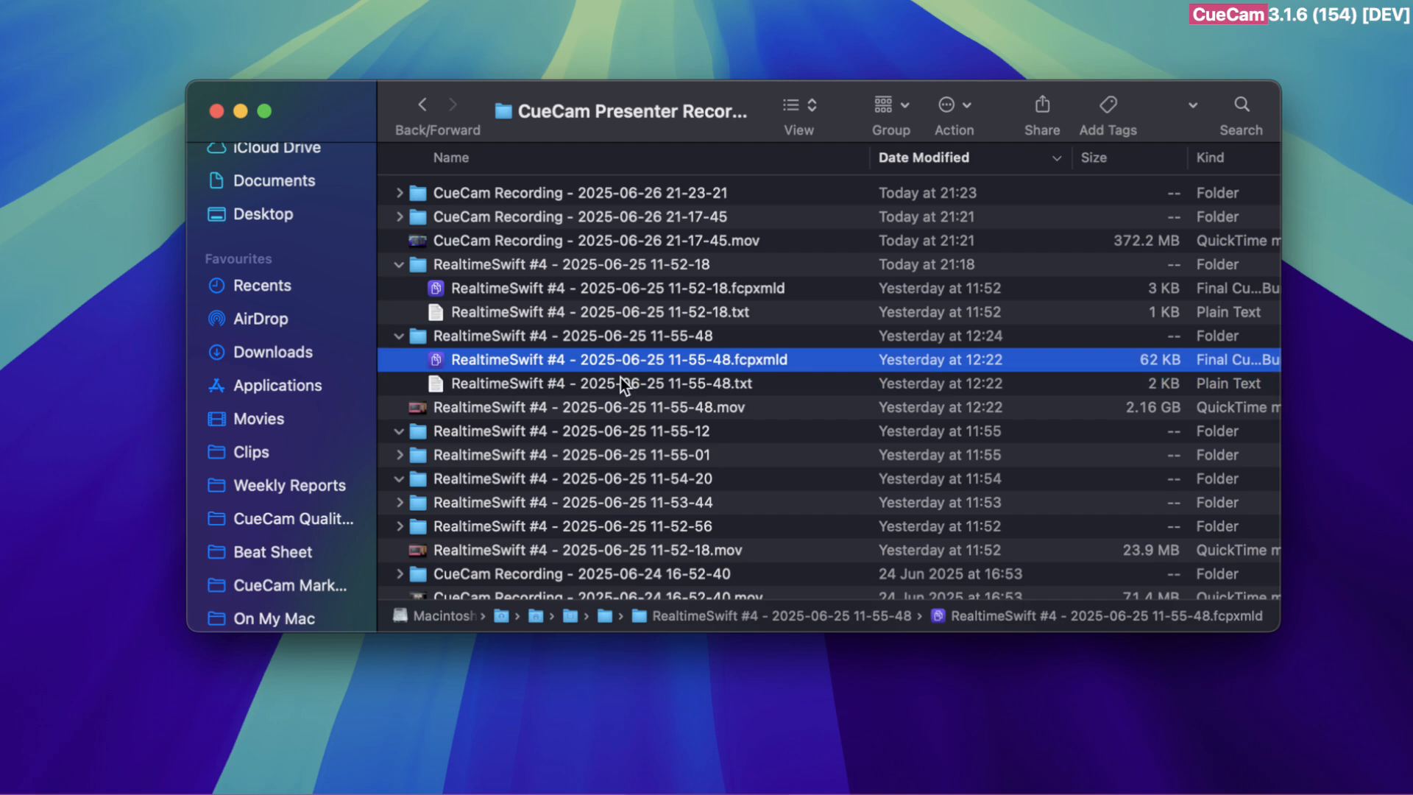
left_click(624, 382)
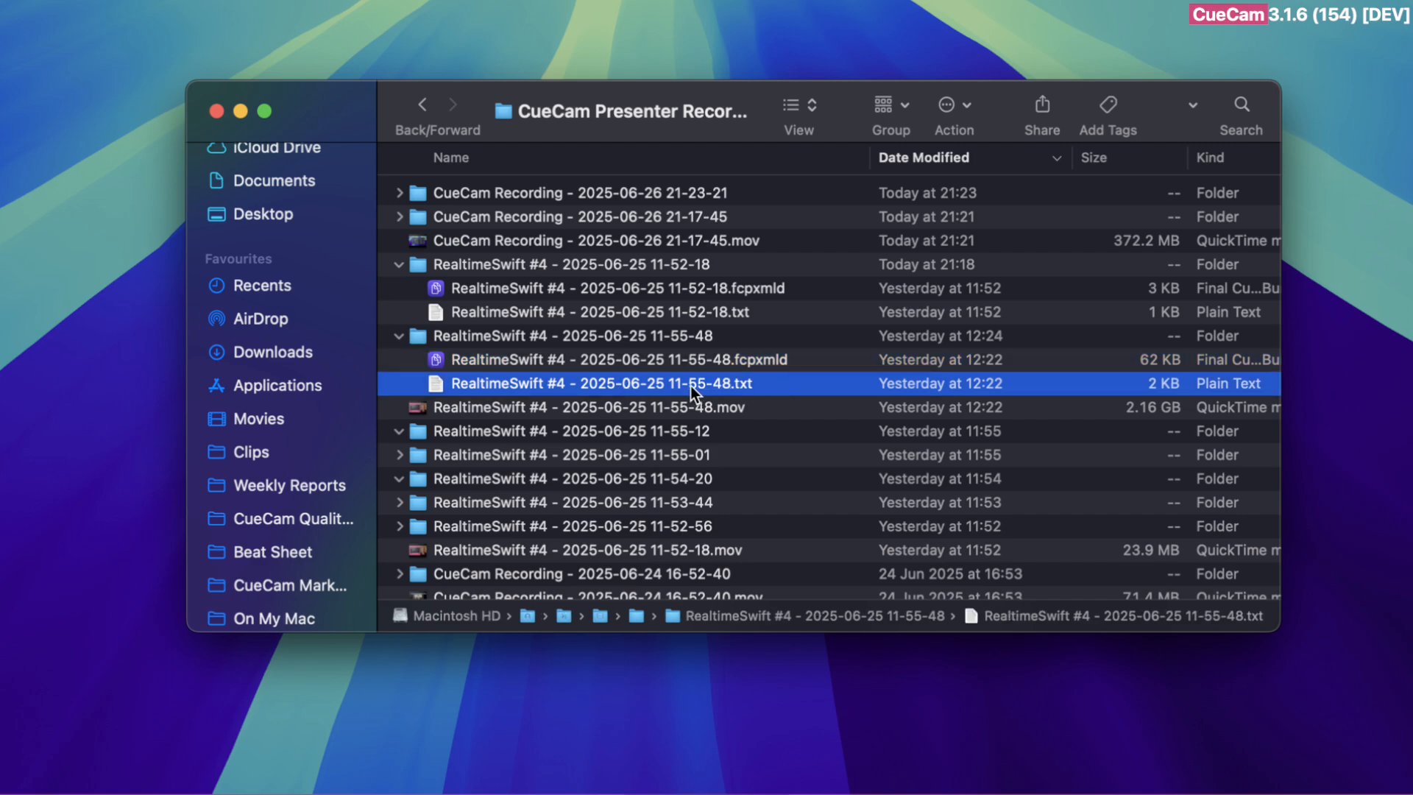
key("space")
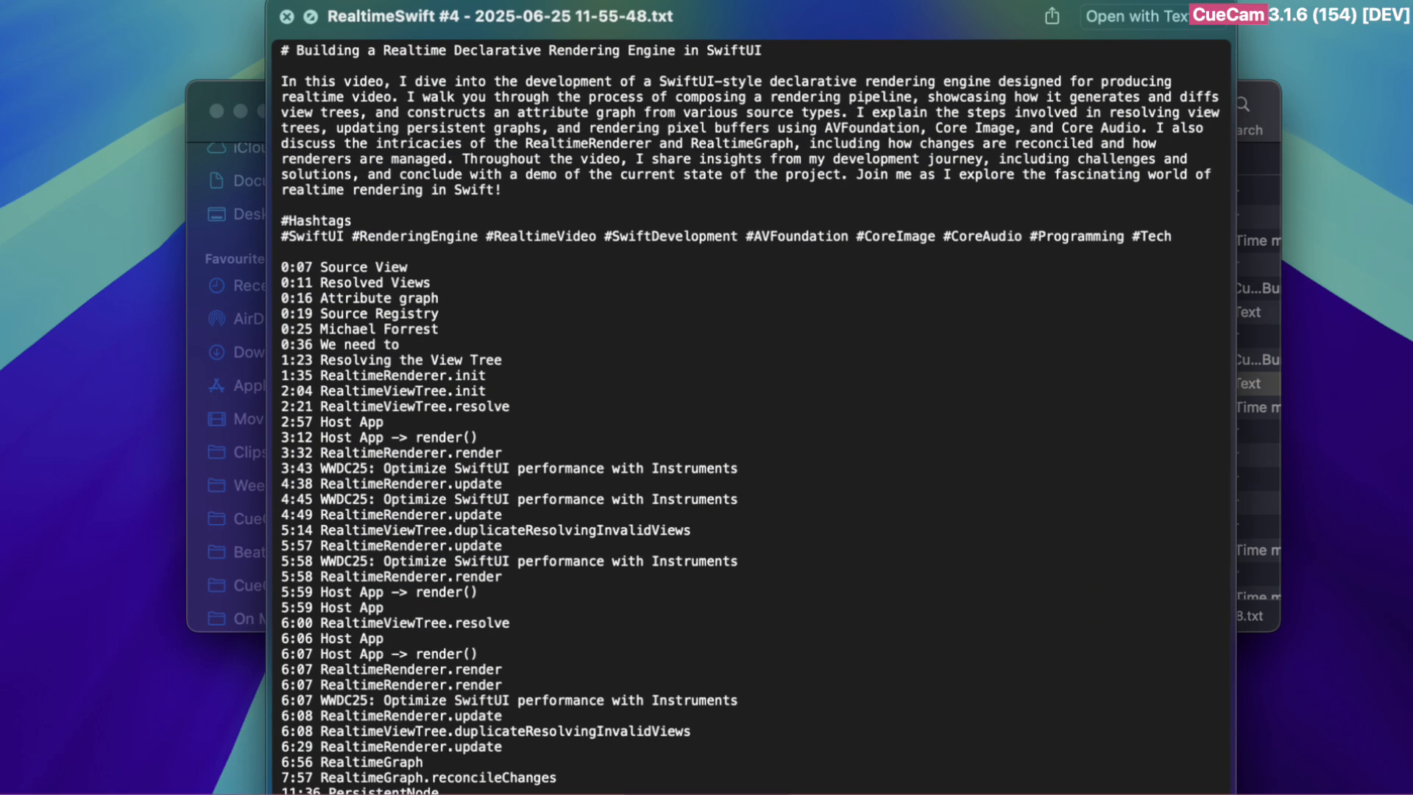
left_click_drag(1234, 790, 1362, 738)
left_click_drag(908, 25, 721, 56)
left_click_drag(1181, 776, 1338, 746)
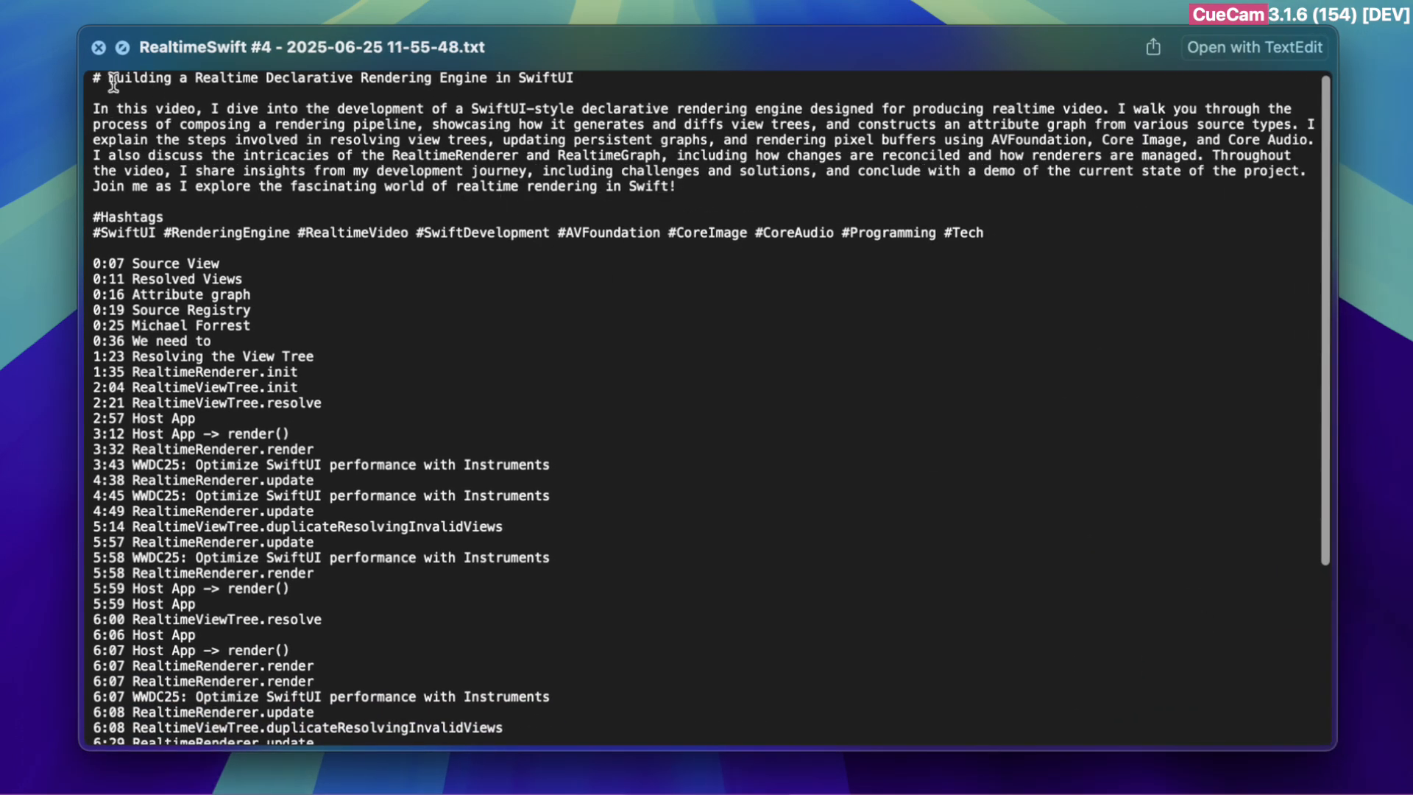
Skim the text file and highlight its title line and the description paragraph beneath it
scroll(193, 412, "down", 5)
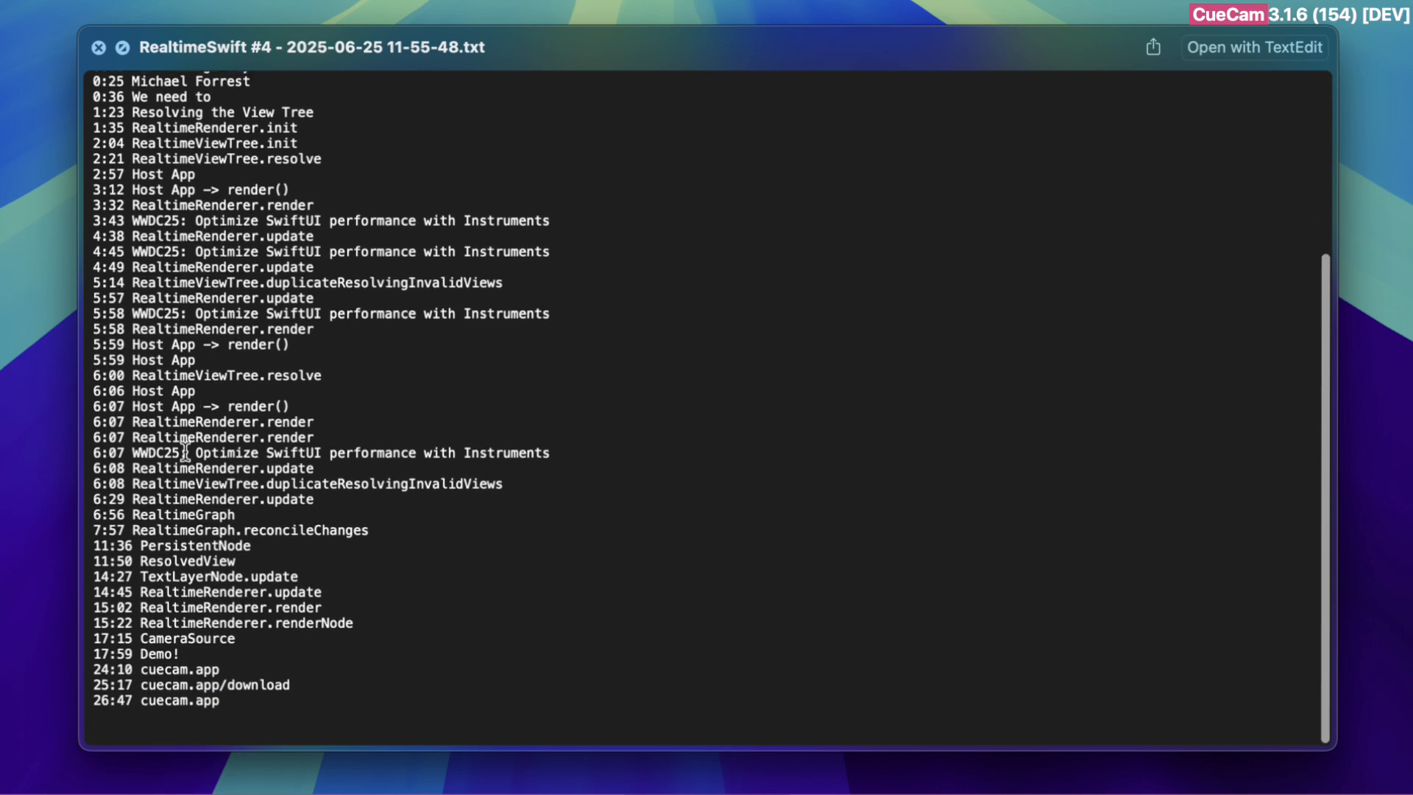
scroll(151, 509, "up", 5)
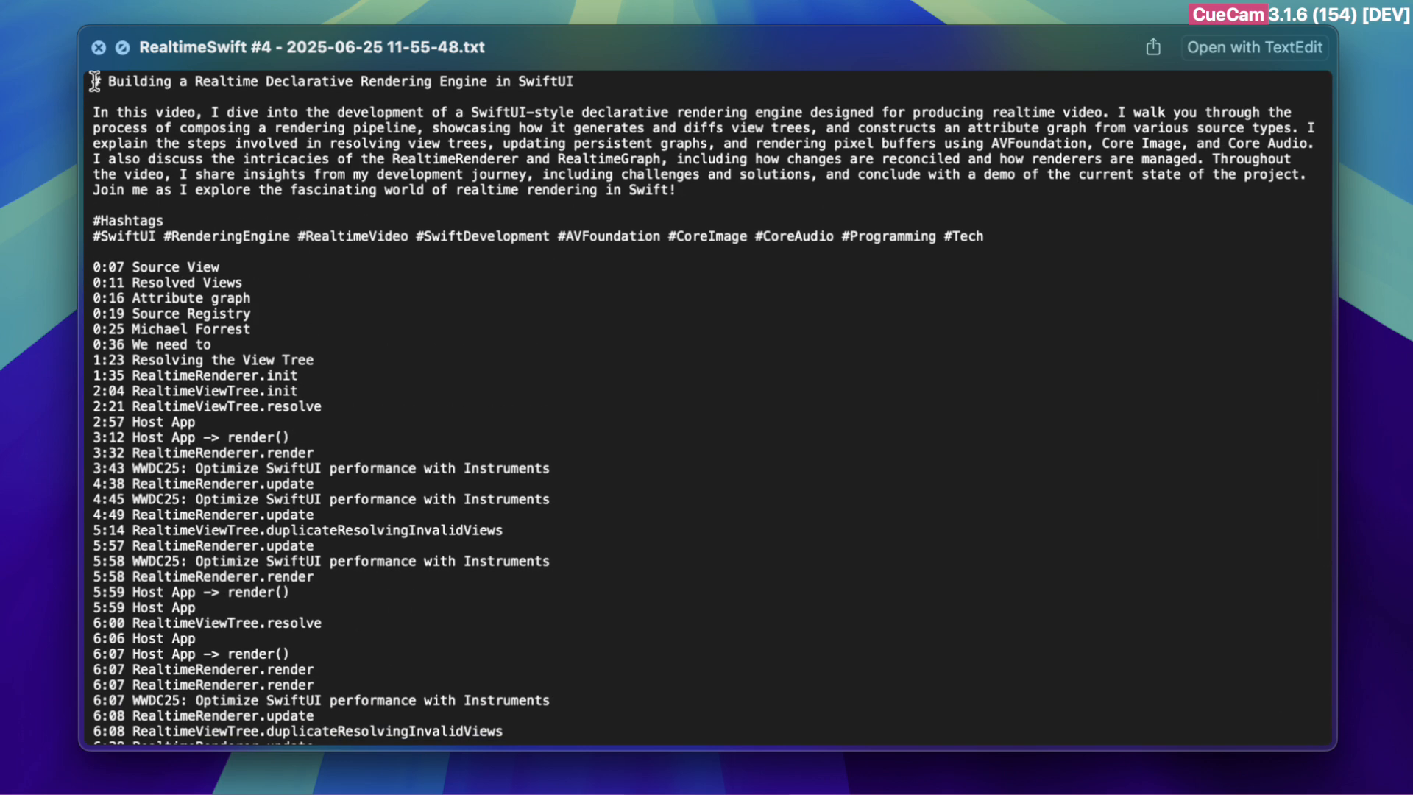
left_click_drag(98, 81, 596, 85)
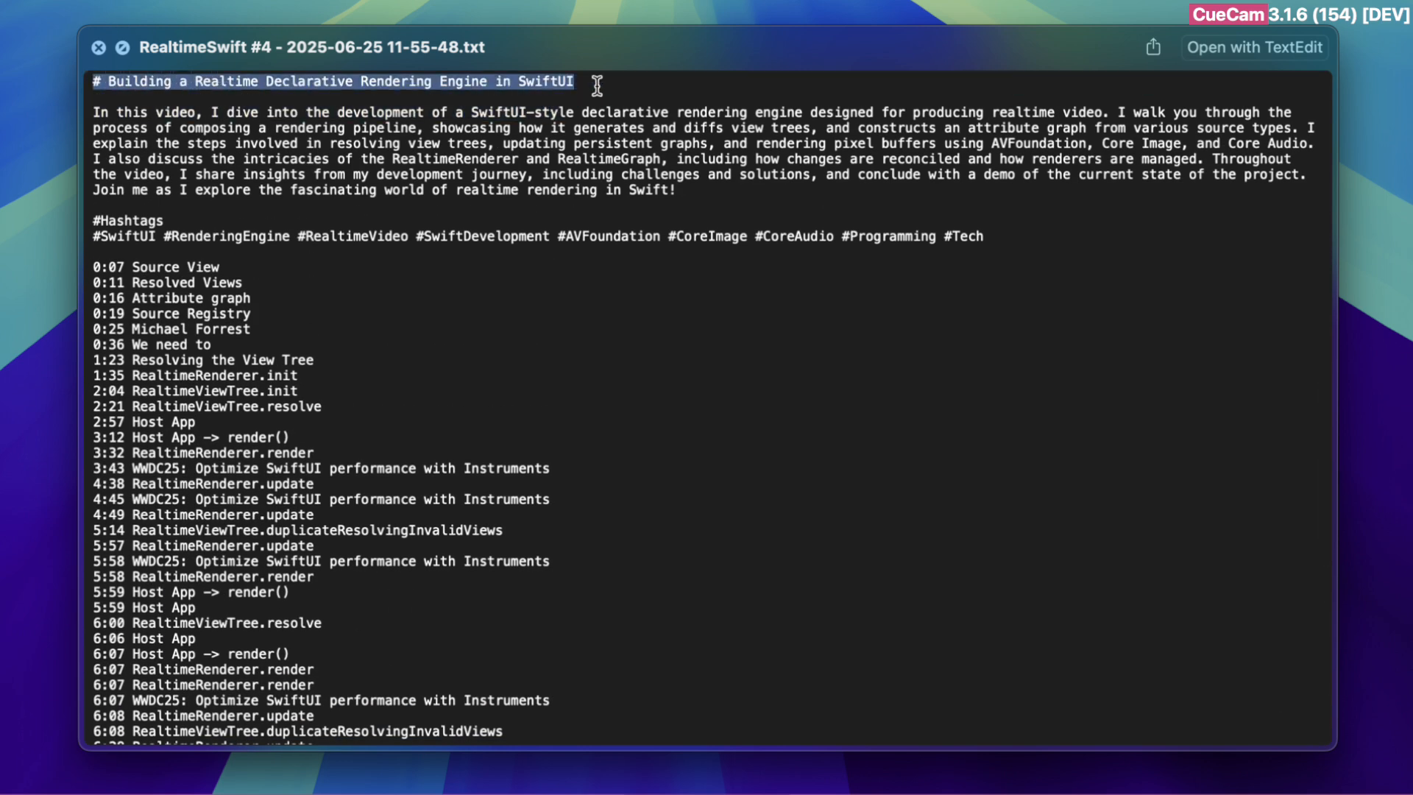
left_click_drag(90, 115, 674, 192)
left_click(535, 103)
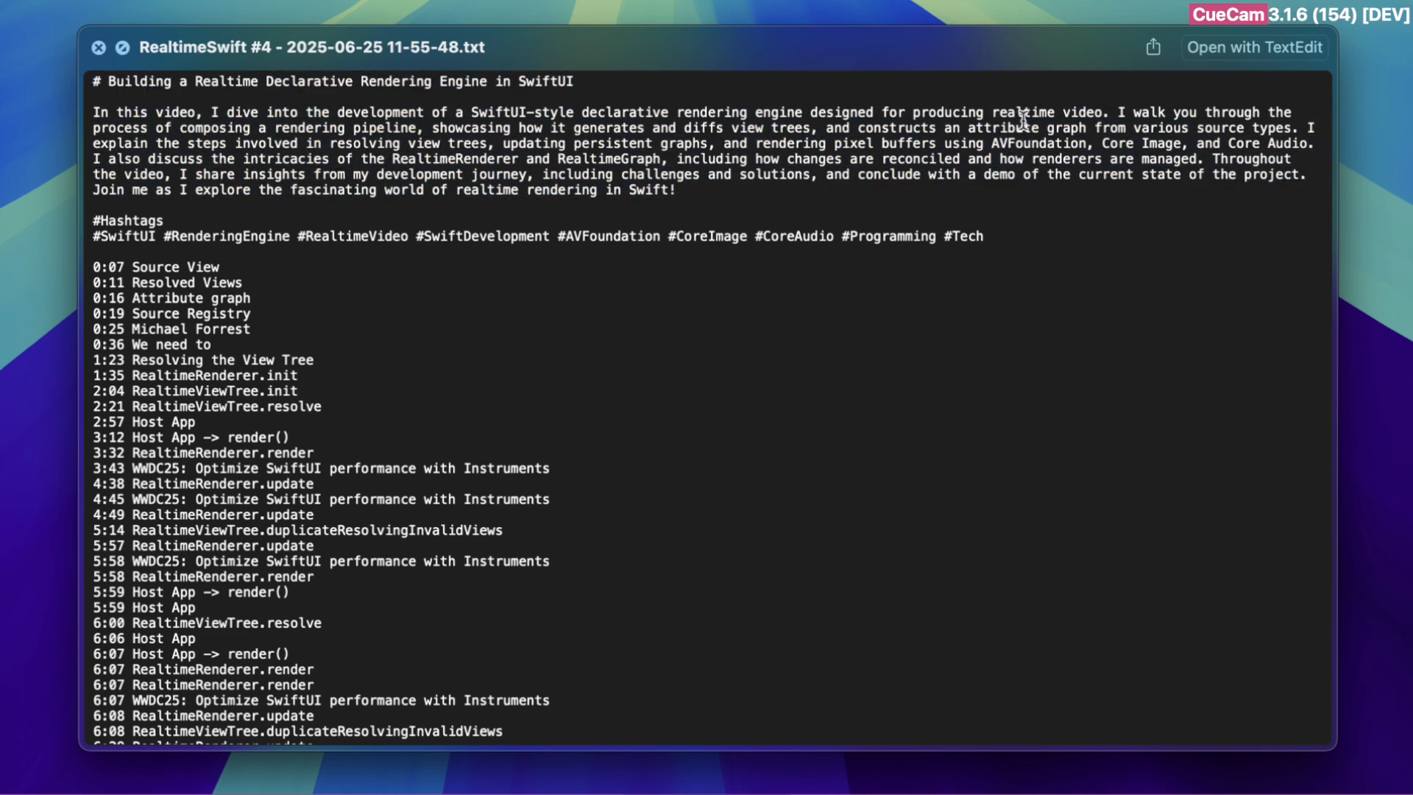
left_click_drag(1113, 112, 692, 189)
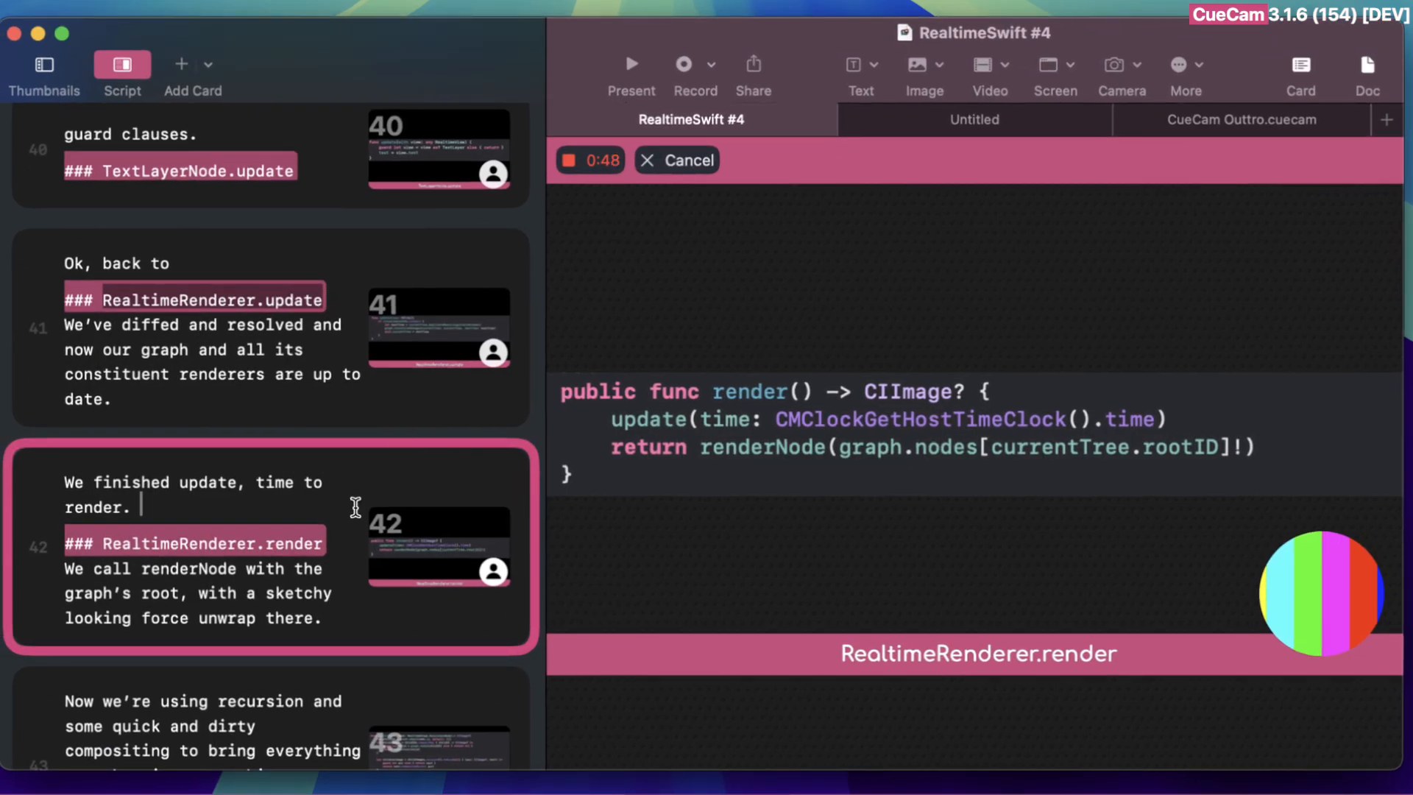
Switch to CueCam Presenter and look through the RealtimeSwift #4 script cards up to the delta explanation on card 24
scroll(357, 513, "up", 10)
scroll(303, 335, "up", 15)
left_click(303, 329)
scroll(298, 340, "up", 12)
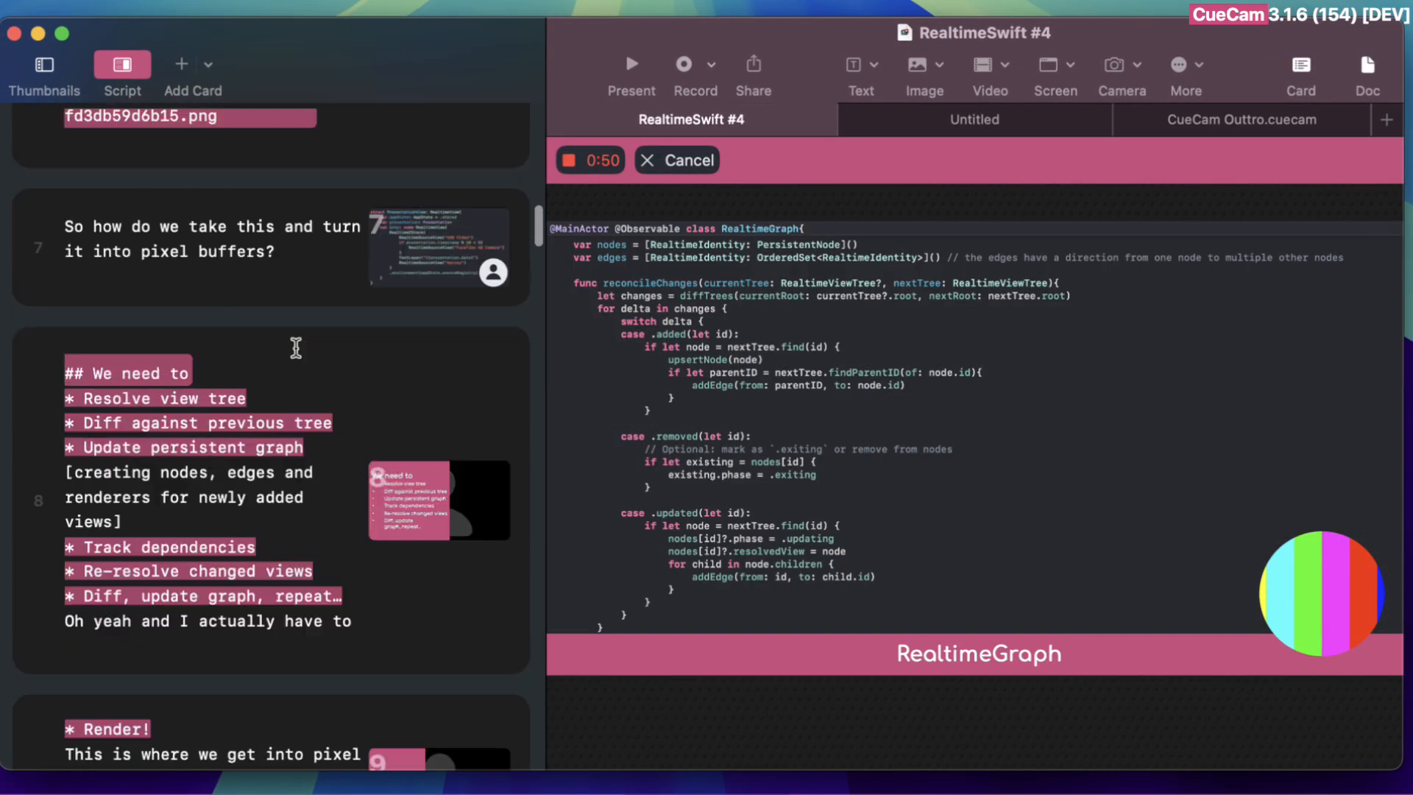
scroll(296, 347, "up", 3)
left_click(296, 349)
scroll(296, 351, "down", 6)
left_click(296, 350)
scroll(296, 354, "down", 6)
scroll(296, 354, "down", 2)
left_click(295, 354)
scroll(296, 354, "down", 15)
scroll(295, 354, "down", 15)
left_click(296, 356)
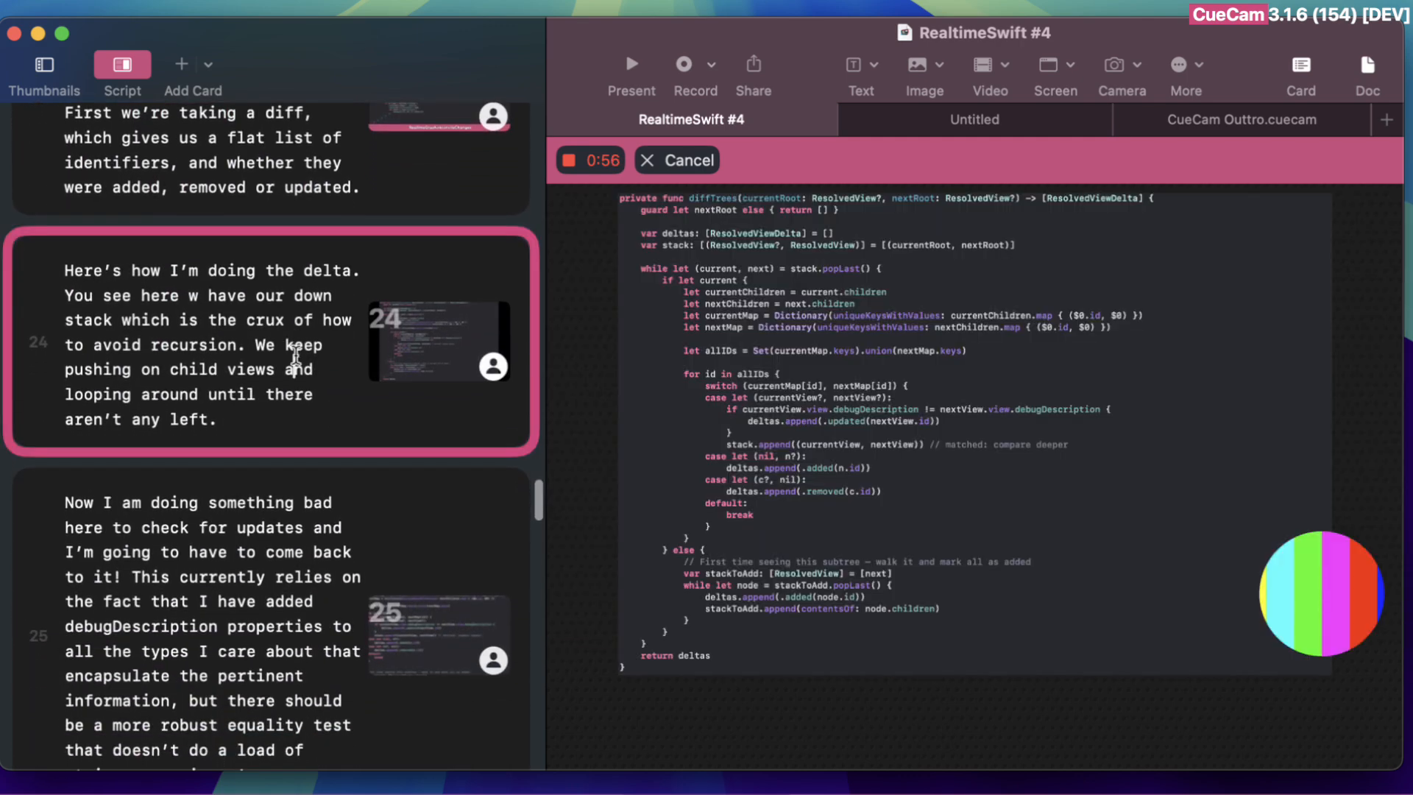
scroll(295, 357, "up", 10)
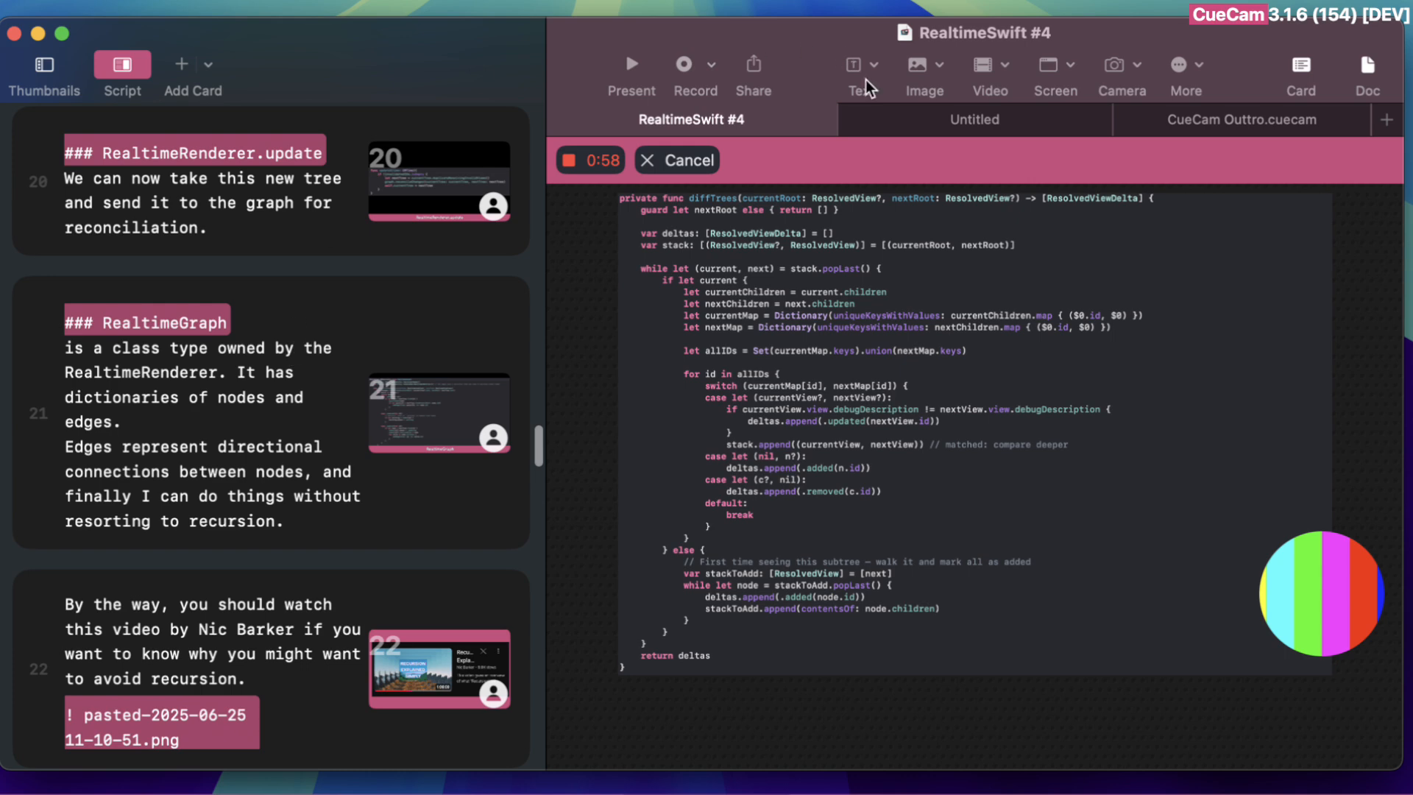
left_click(712, 66)
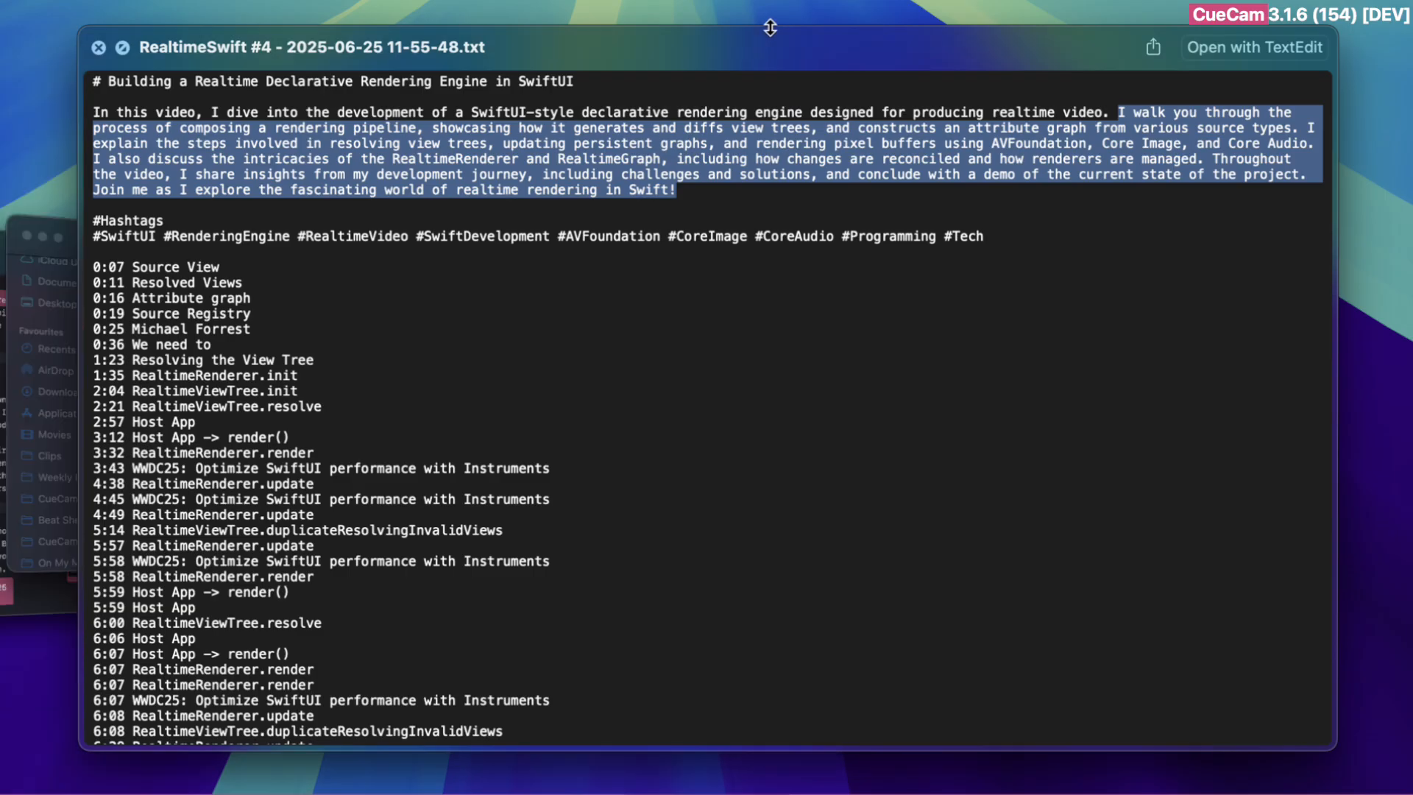
Return to the text file preview and examine the description paragraph, highlighting the part from "I walk you through the process" to its end
left_click(667, 213)
left_click_drag(641, 186, 62, 82)
left_click(203, 143)
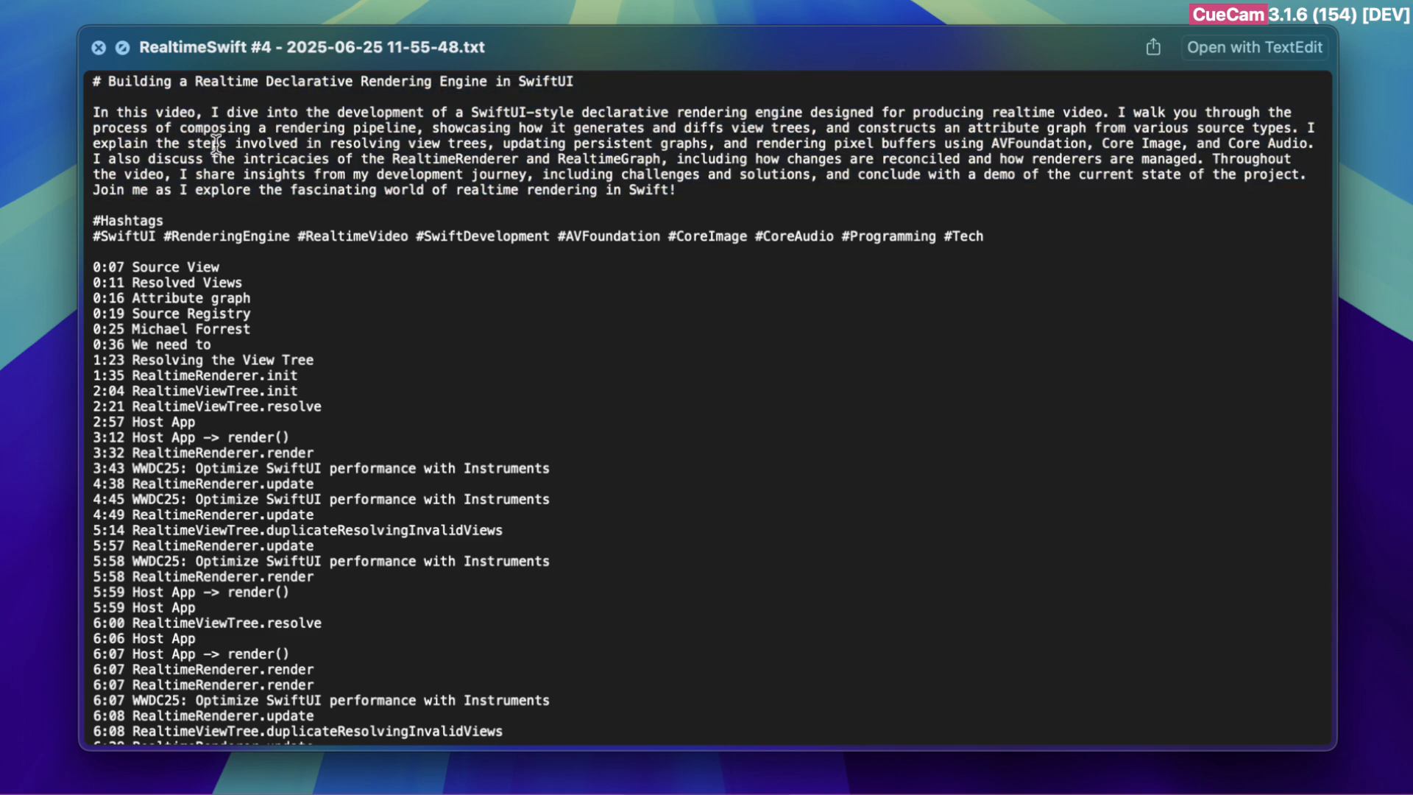
left_click_drag(211, 112, 708, 186)
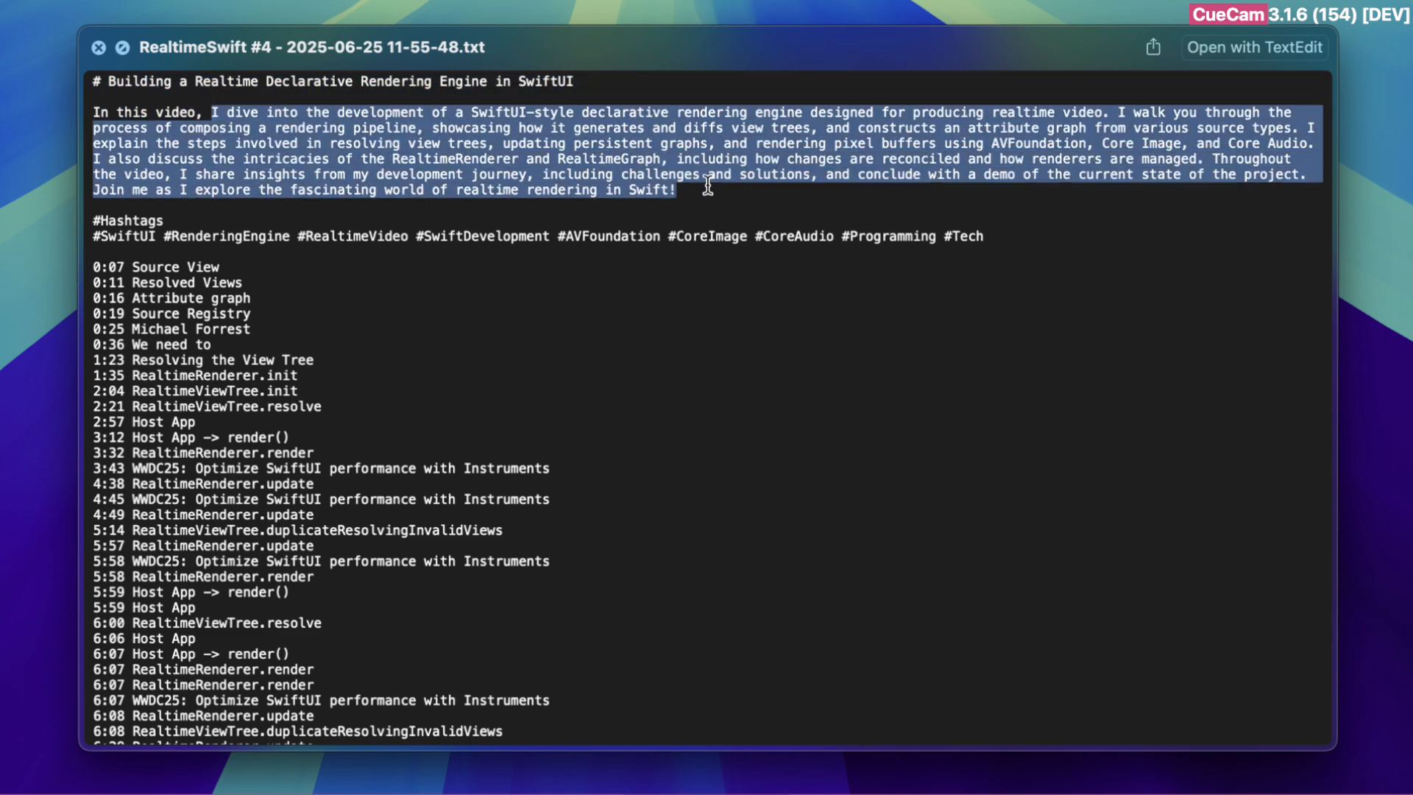
left_click(625, 169)
left_click_drag(212, 112, 765, 174)
left_click(1148, 168)
left_click_drag(1113, 112, 1112, 184)
left_click(1142, 107)
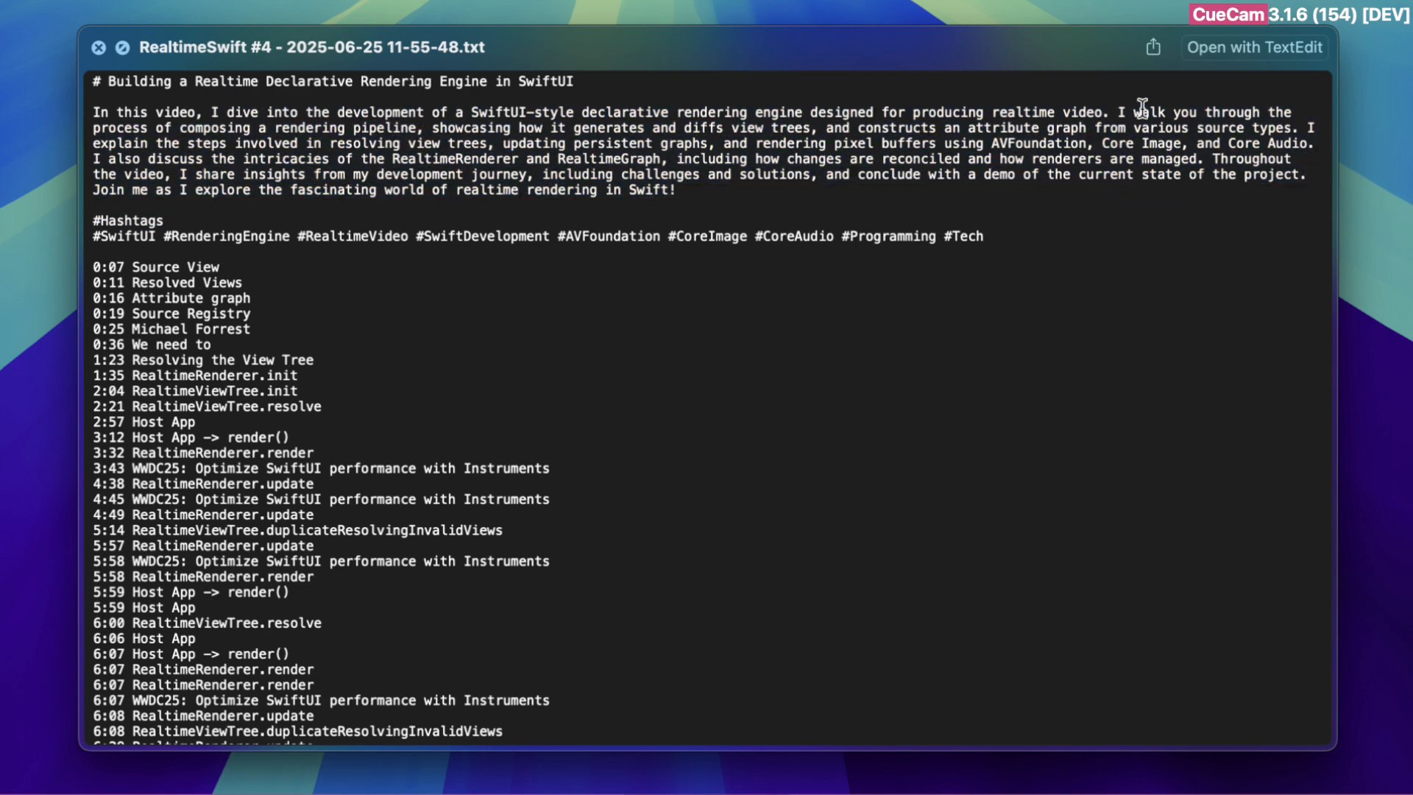
left_click_drag(1123, 111, 950, 203)
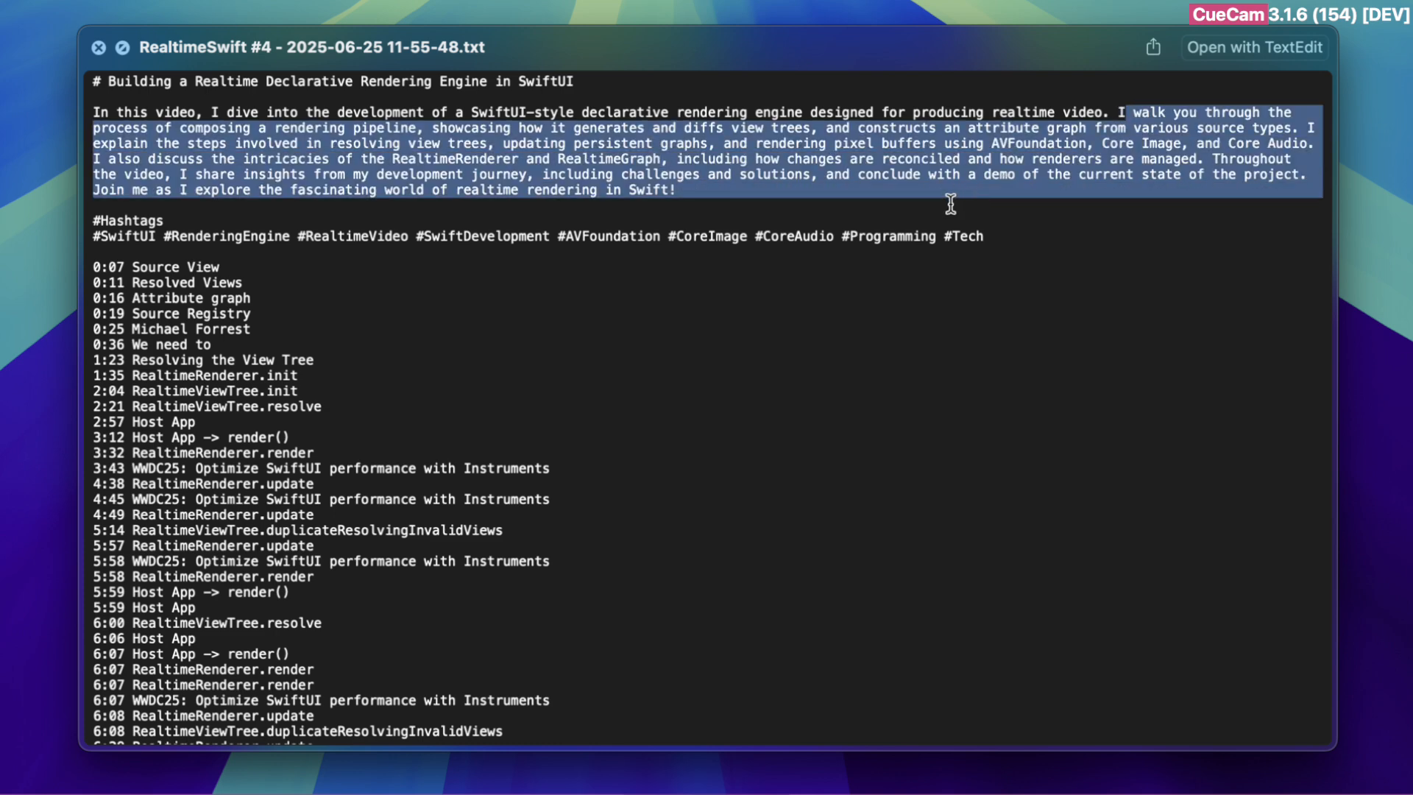
left_click_drag(741, 205, 707, 193)
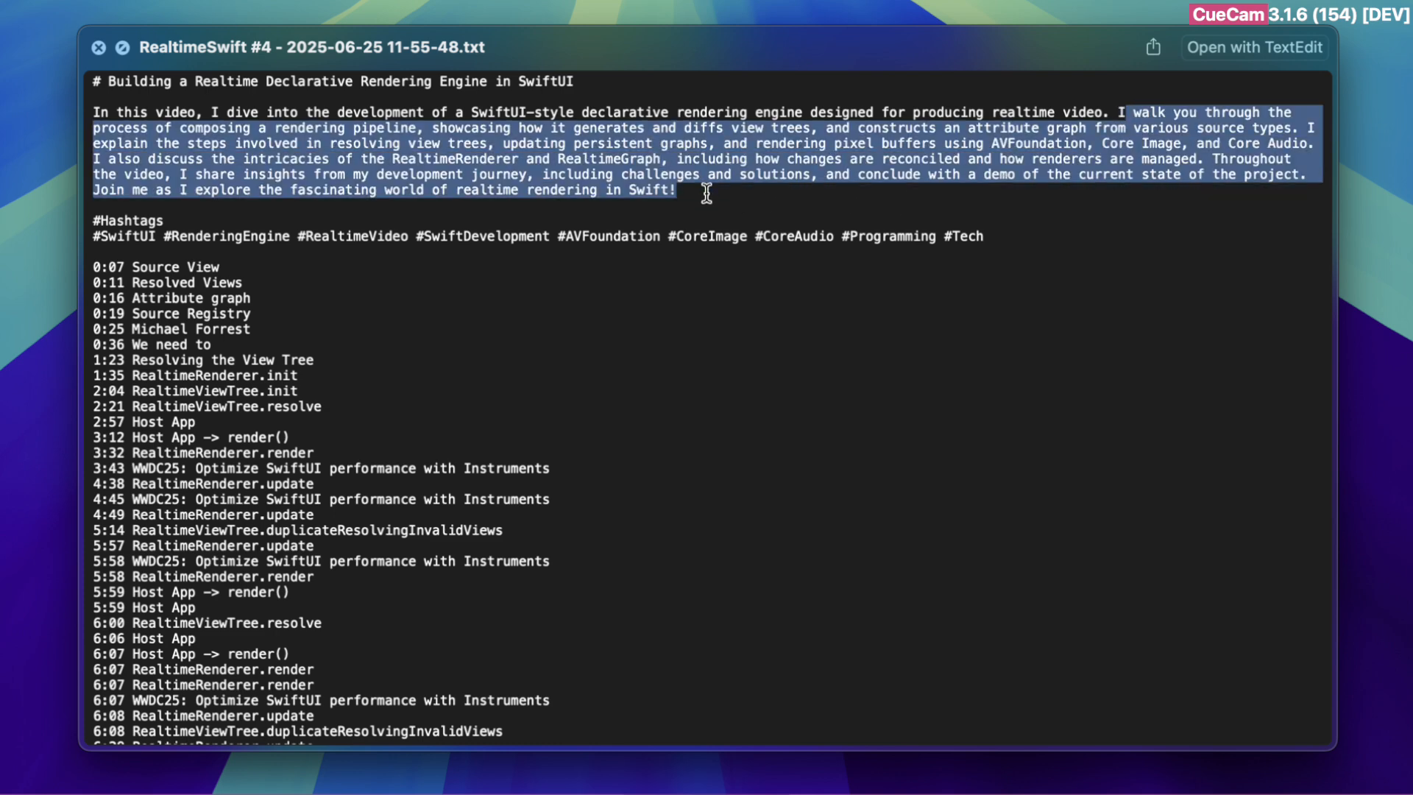
left_click(1175, 119)
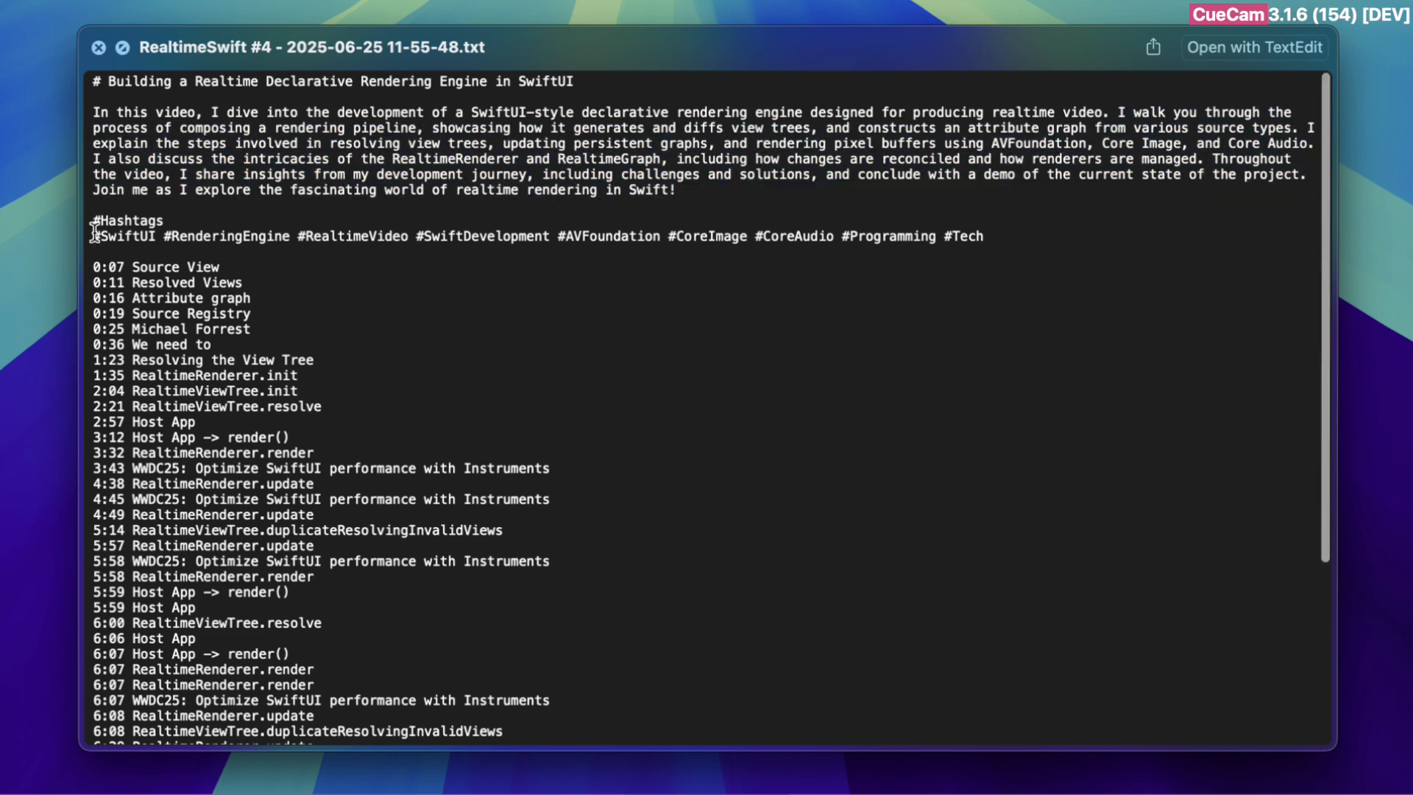
Highlight the hashtags line and the list of chapter timestamps starting at 0:07 Source View
left_click_drag(94, 236, 1008, 238)
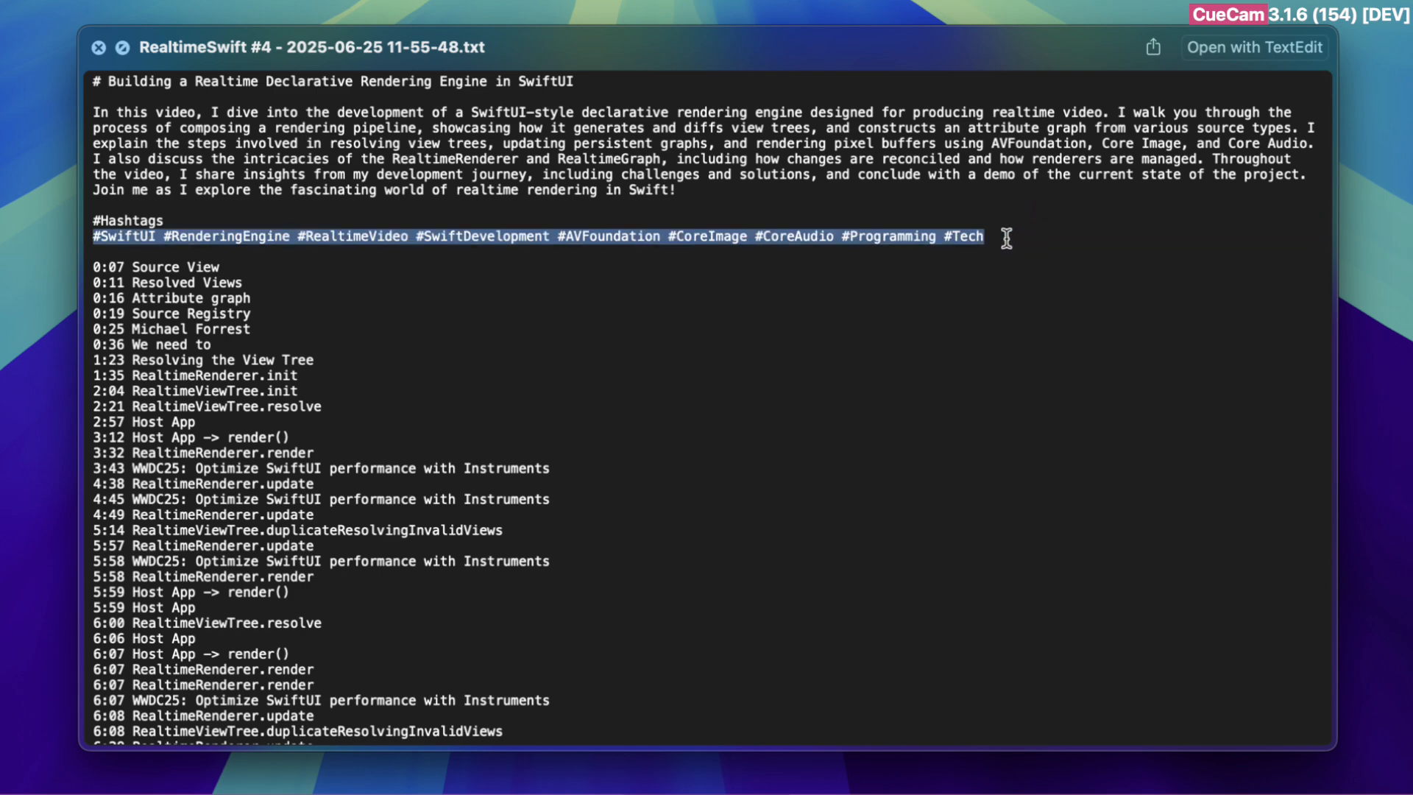
left_click_drag(101, 235, 961, 242)
left_click_drag(96, 265, 566, 721)
scroll(567, 722, "down", 2)
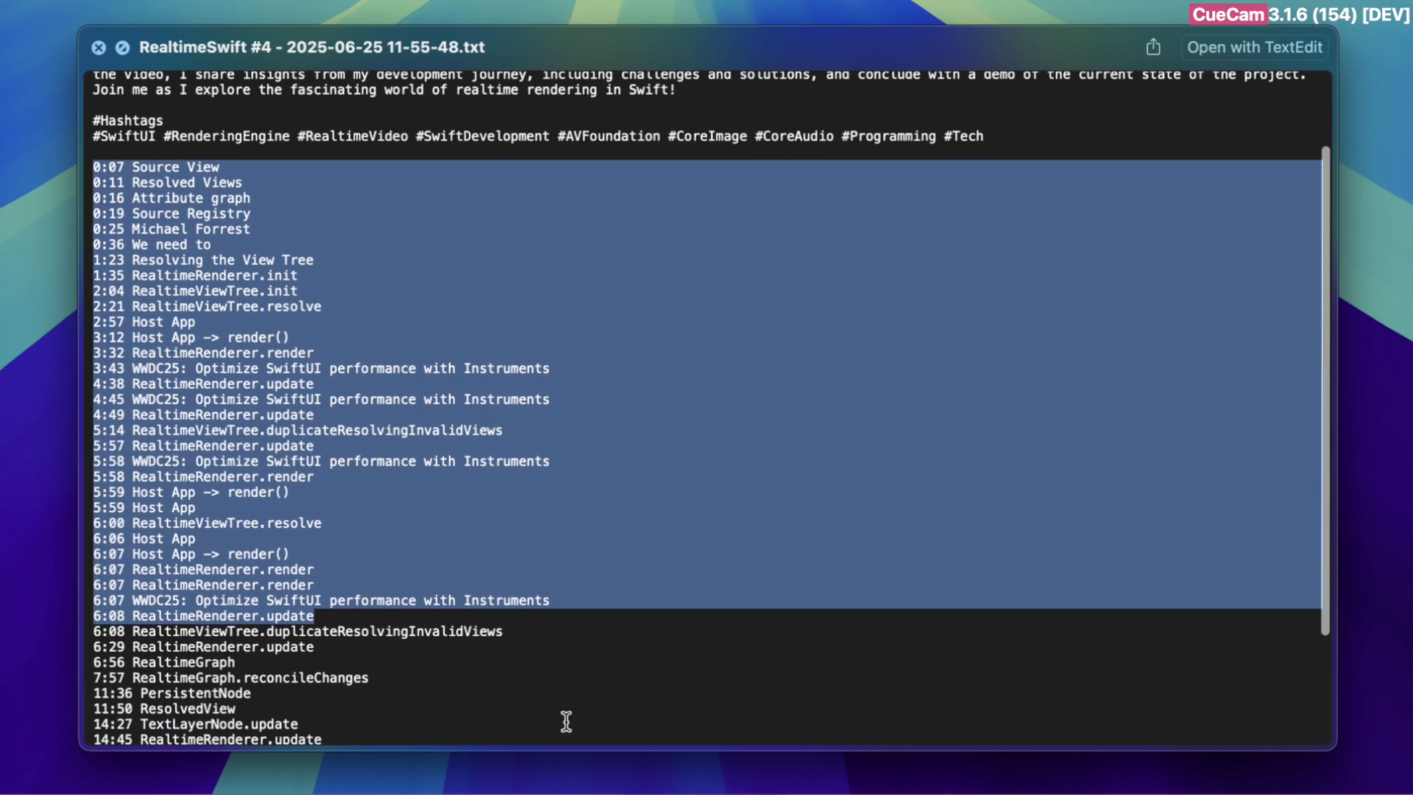
Switch to CueCam Presenter and step through the script cards from RealtimeGraph and RealtimeGraph.reconcileChanges to PersistentNode and ResolvedView
key("super+Tab")
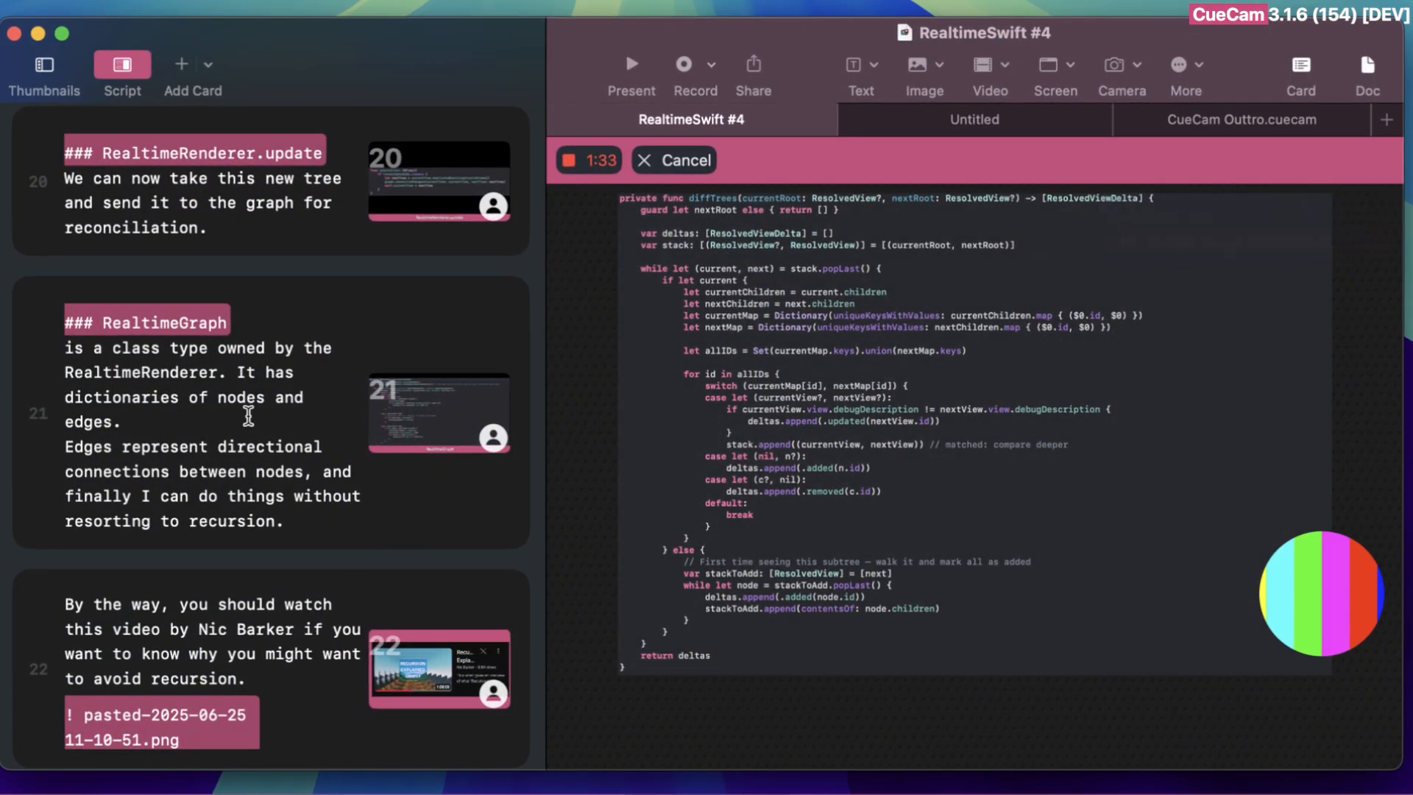
left_click(246, 416)
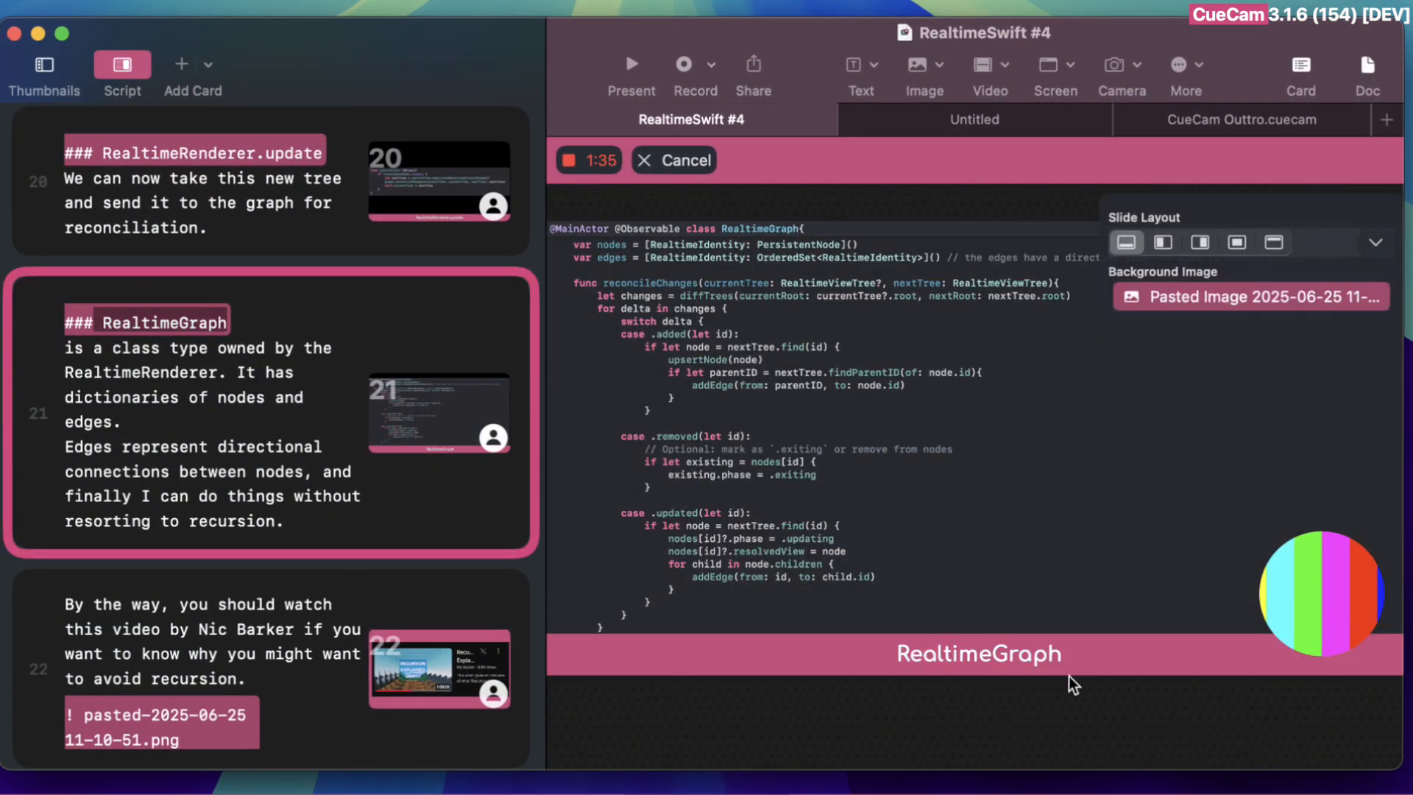
left_click(404, 612)
scroll(397, 608, "down", 5)
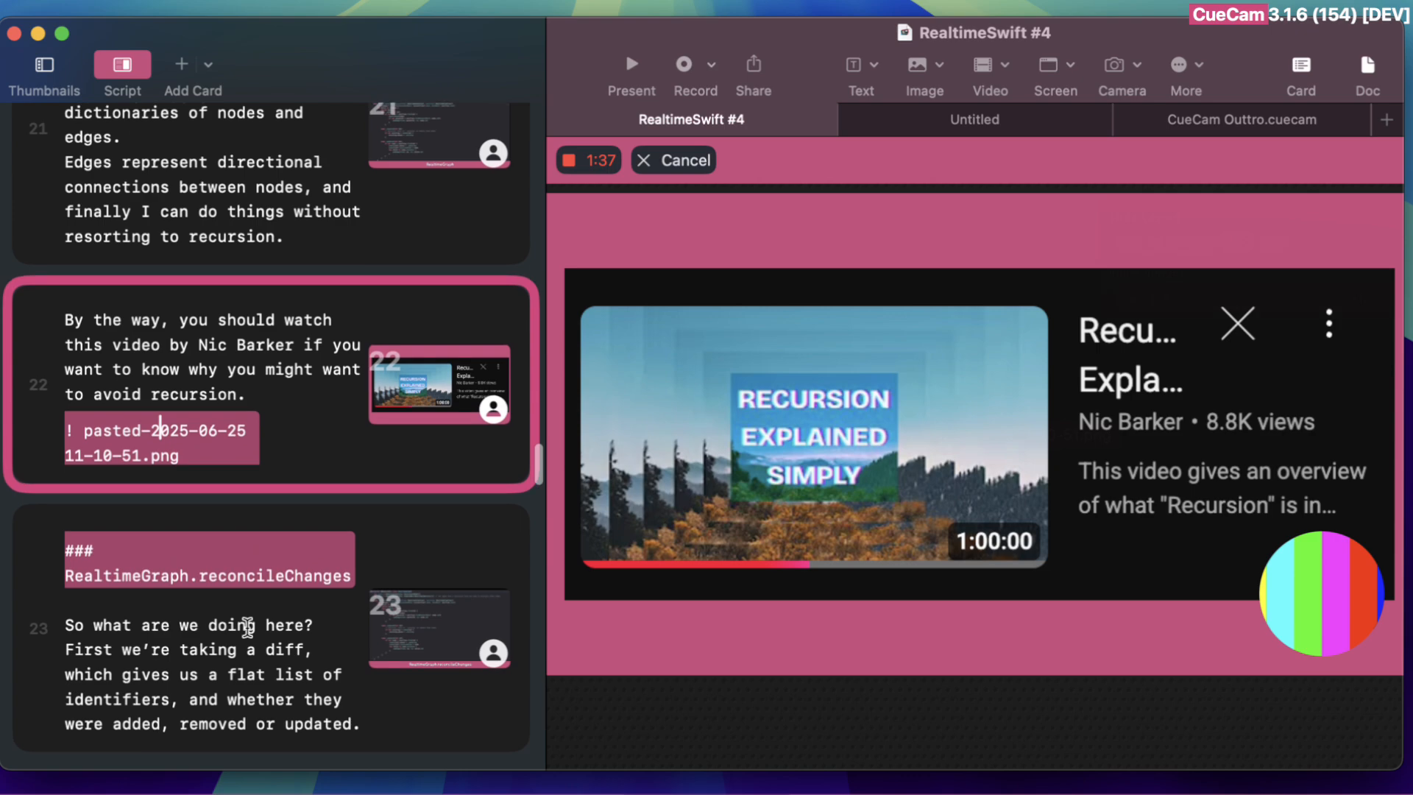
left_click(241, 597)
scroll(197, 647, "down", 15)
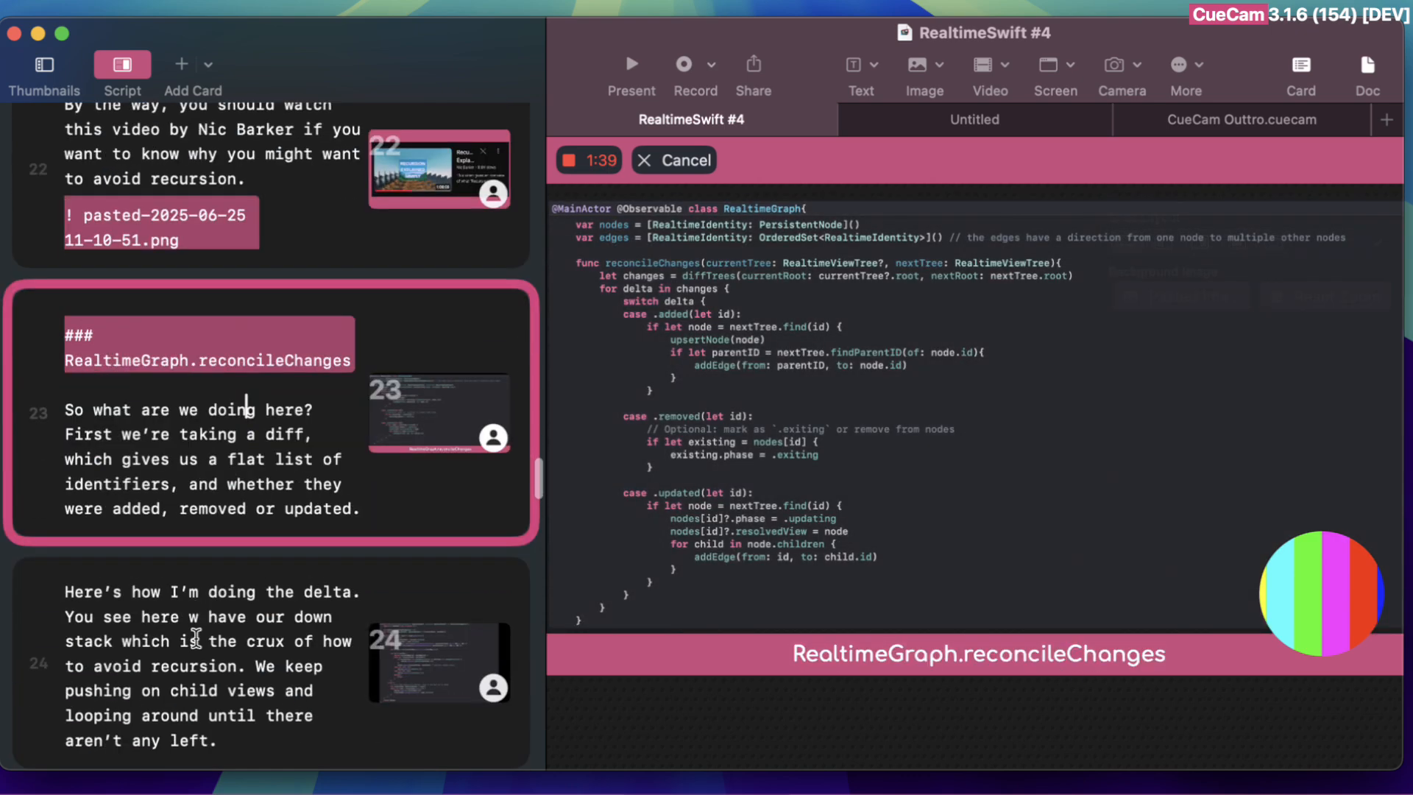
scroll(197, 646, "down", 10)
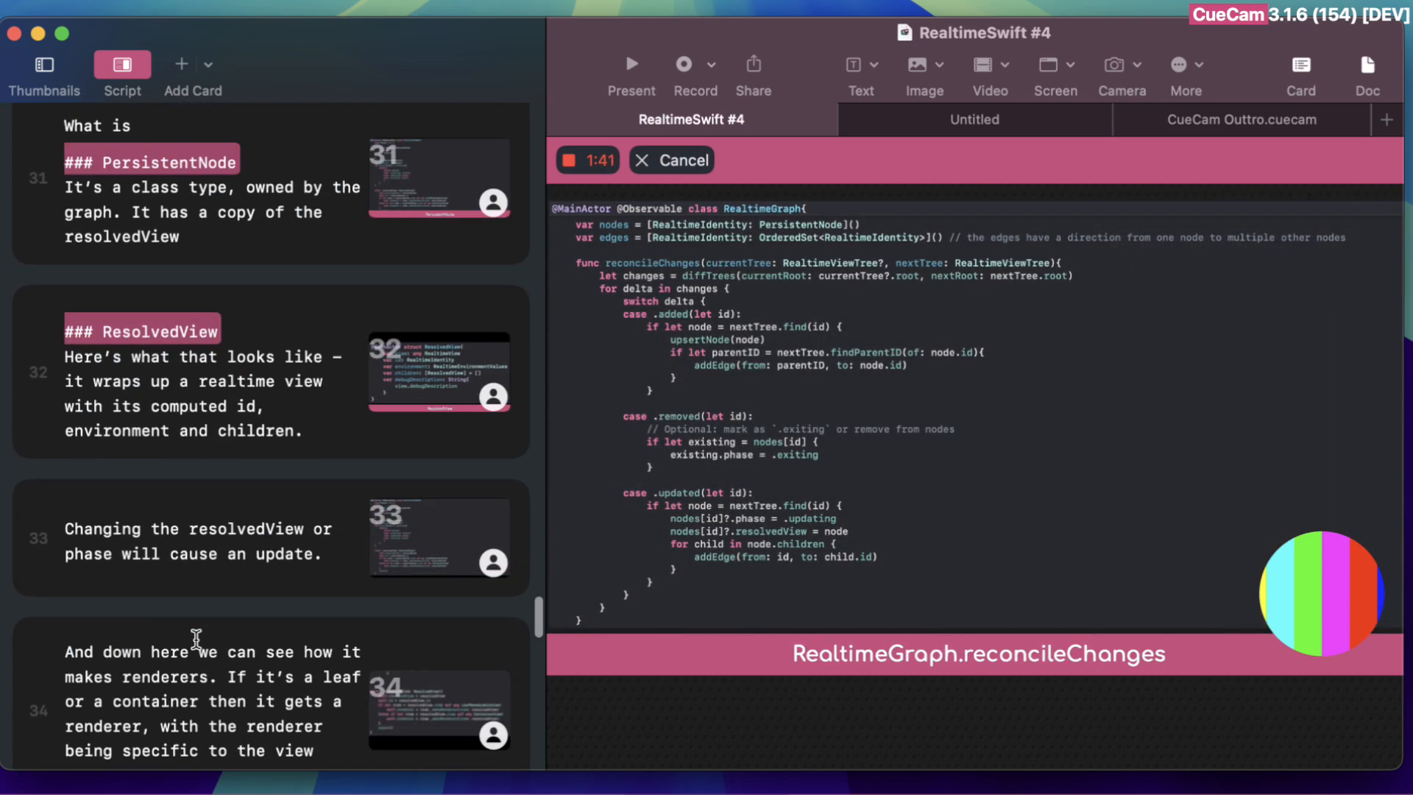
left_click(208, 208)
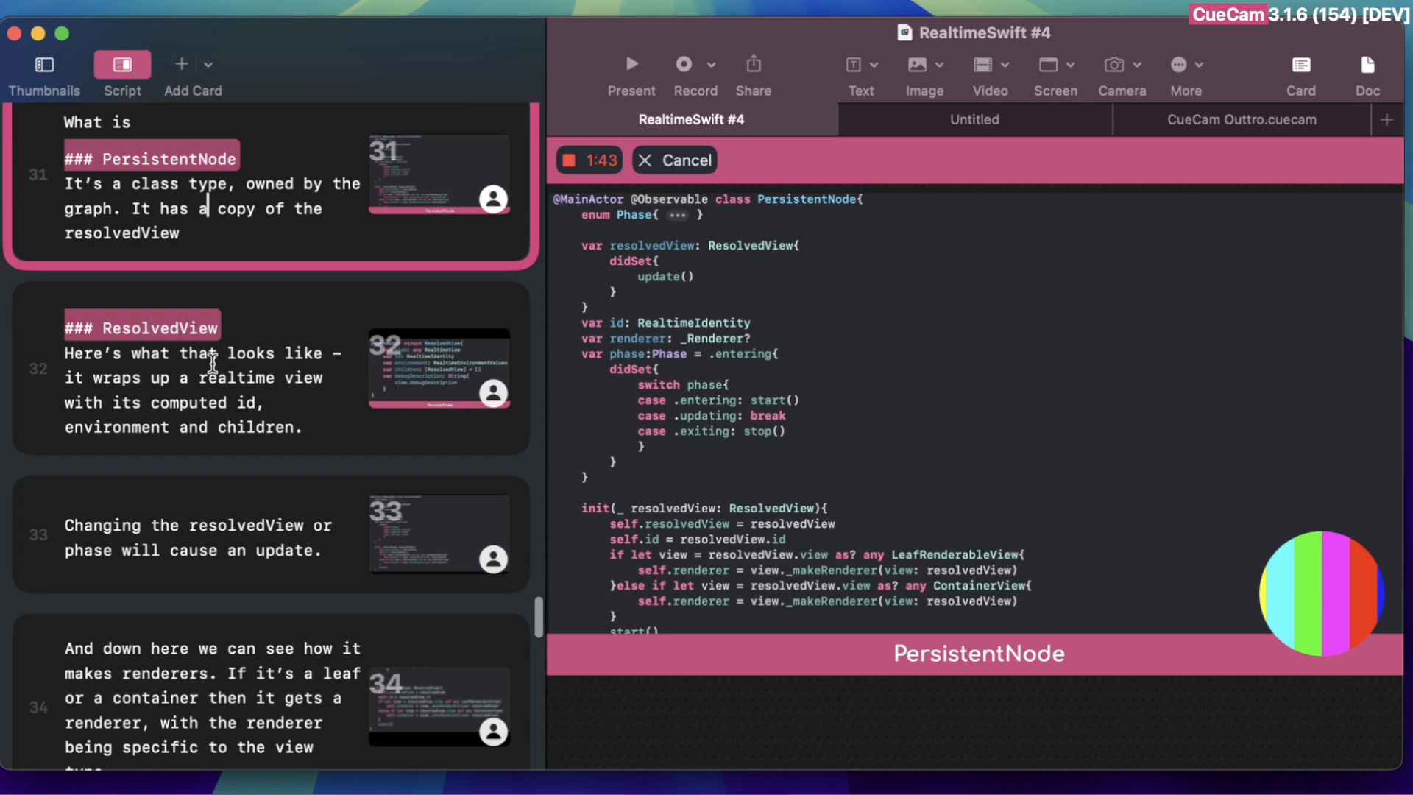
left_click(208, 340)
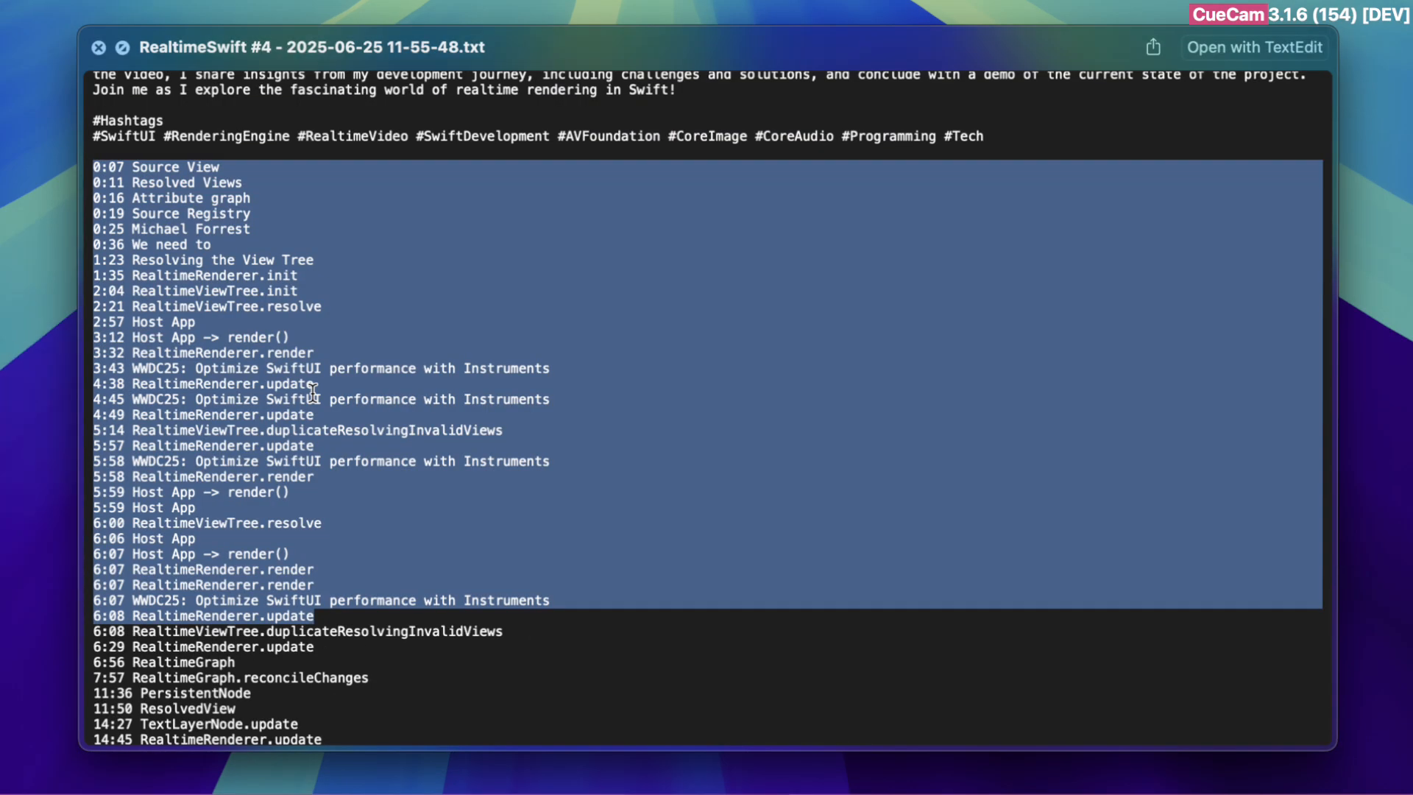
Clear the highlight in the text file preview and view the chapter timestamps at the end of the list
left_click(172, 470)
scroll(274, 662, "down", 5)
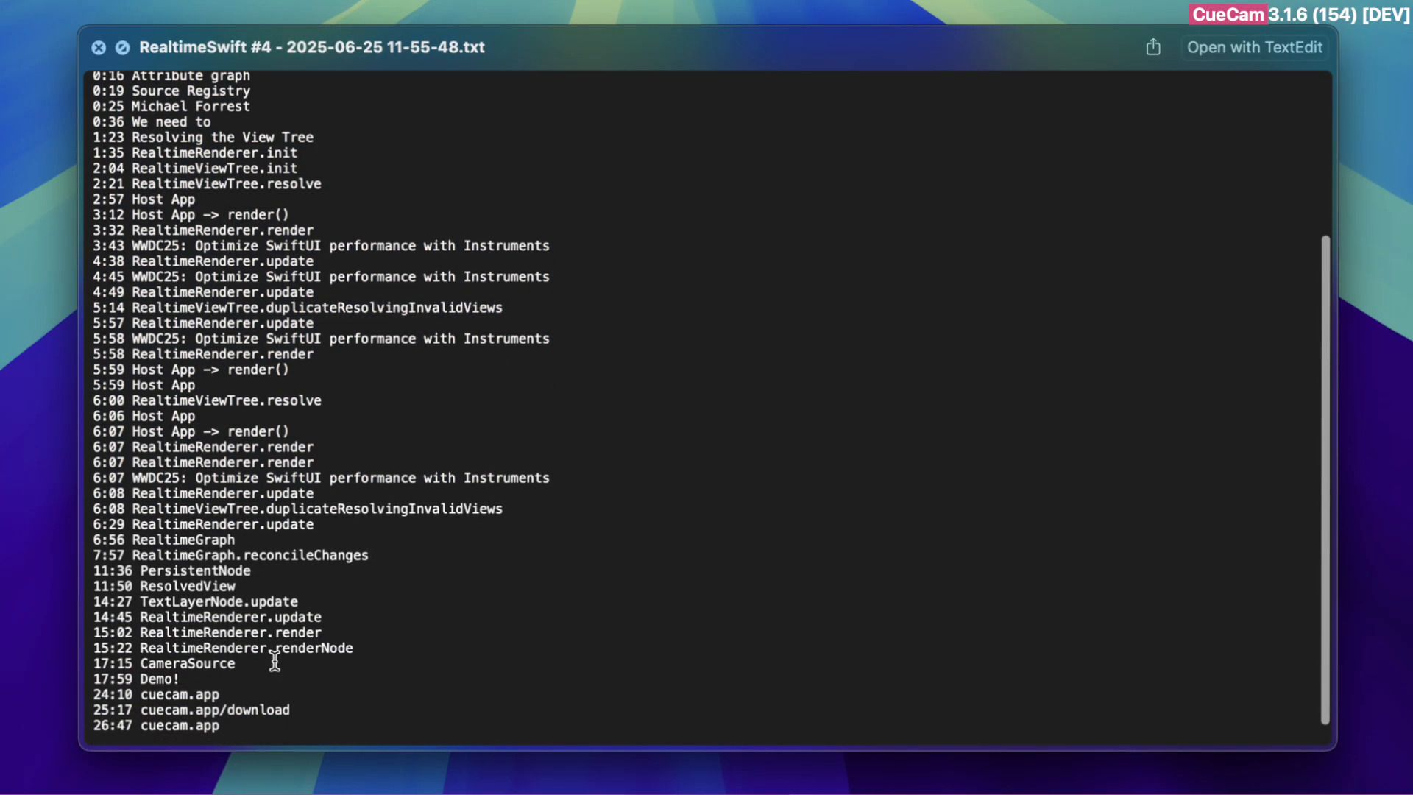
key("super+Tab")
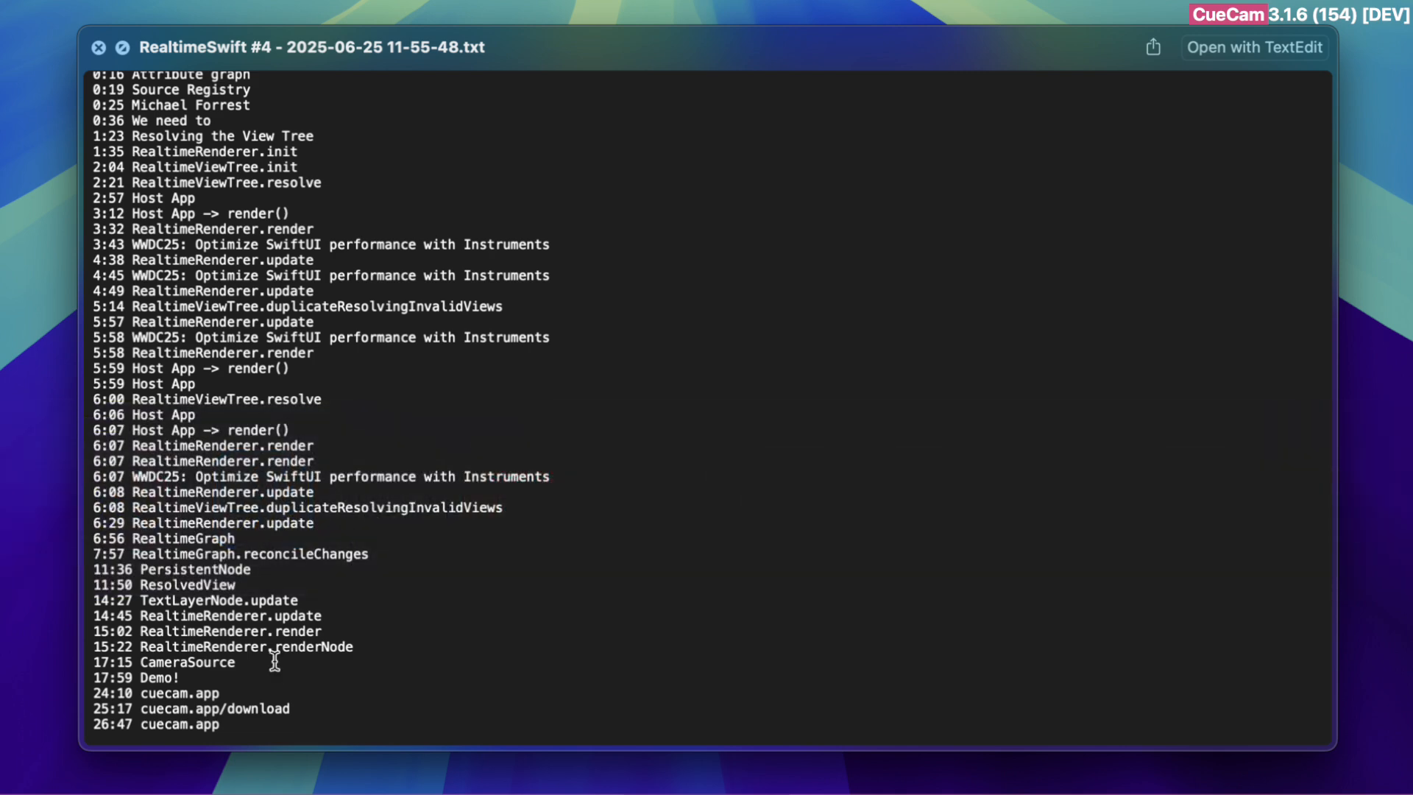
Switch to the video's details page in YouTube Studio, look over its description, and select the whole title text
key("super+Tab")
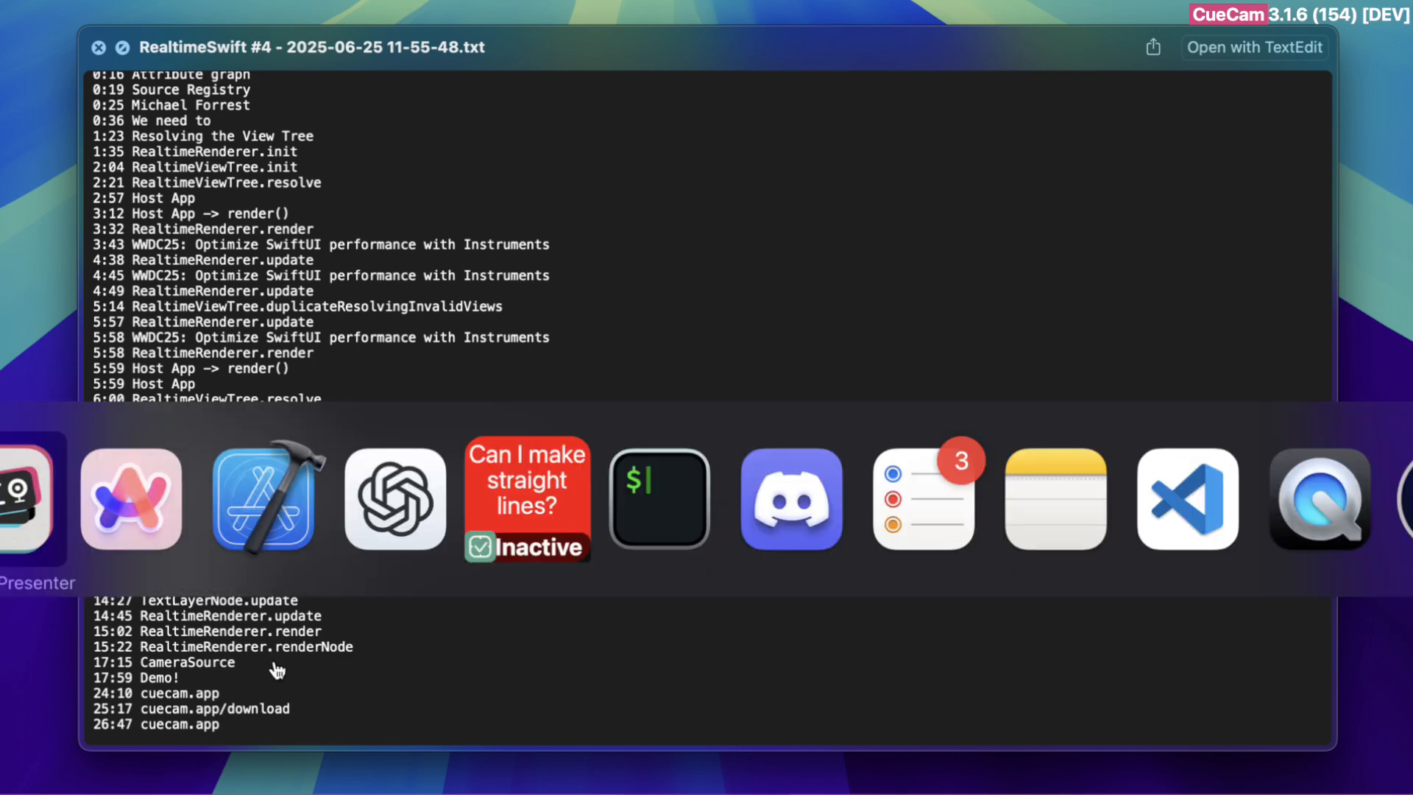
key("super+Tab")
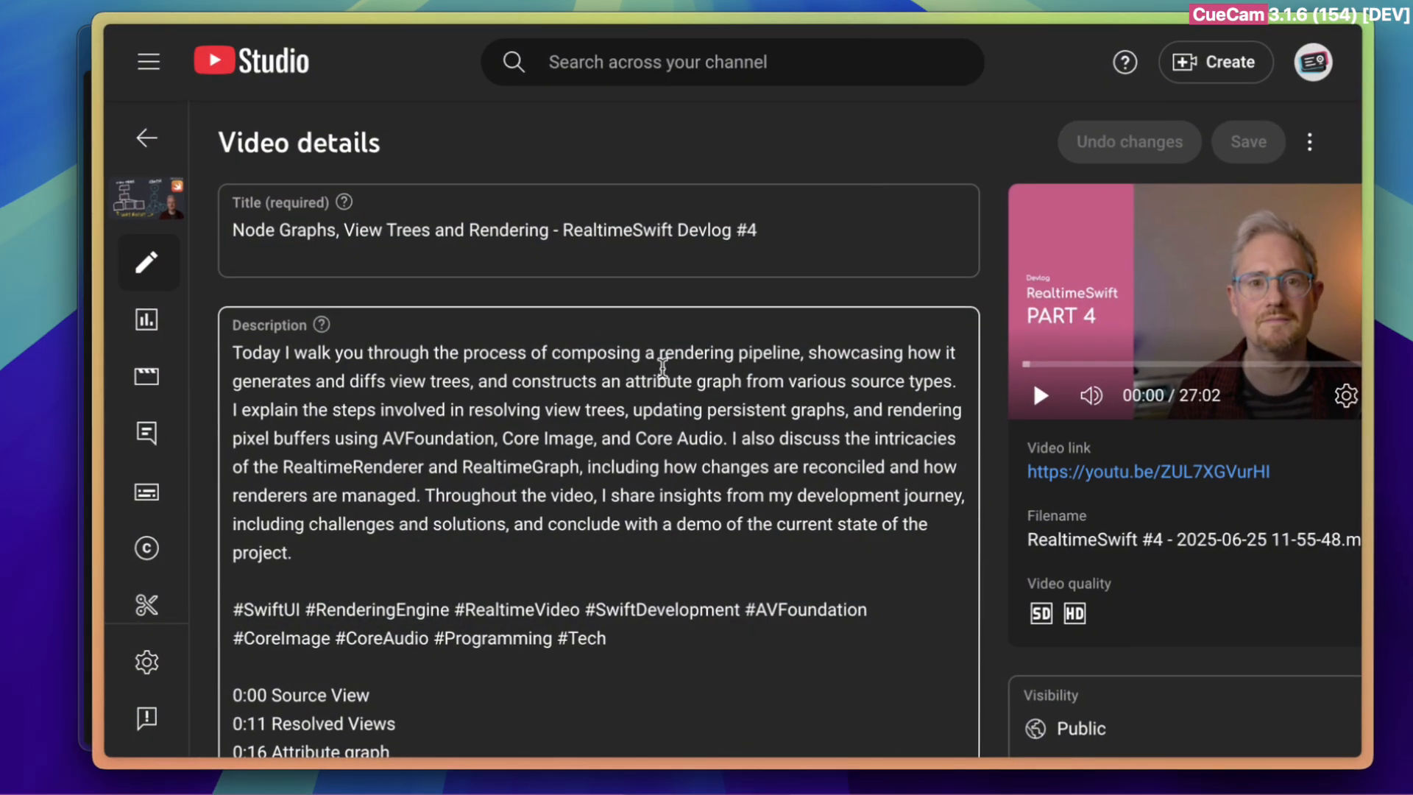
scroll(788, 473, "down", 4)
scroll(788, 473, "up", 4)
left_click(880, 215)
key("super+a")
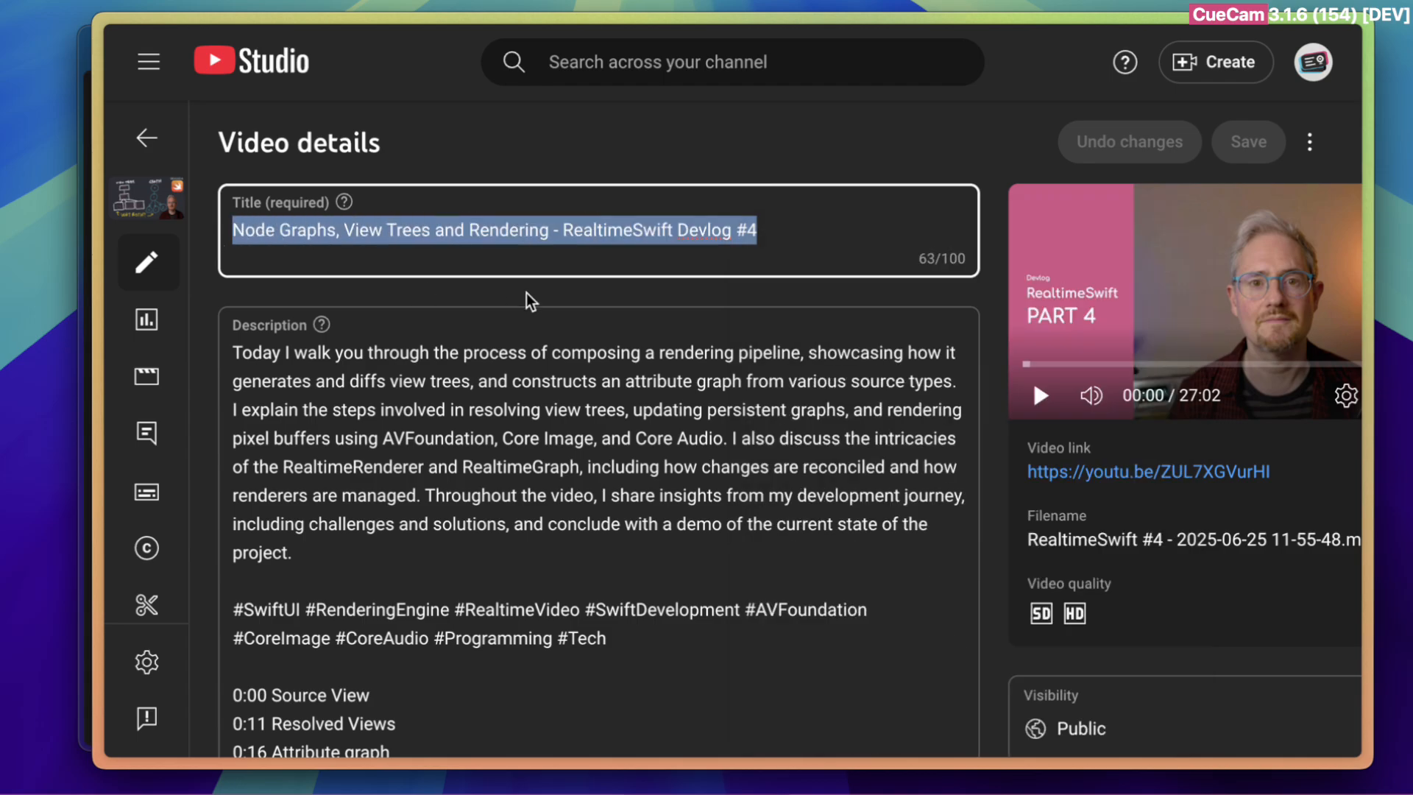
Switch to the text file preview and highlight the suggested title "Building a Realtime Declarative Rendering Engine in SwiftUI" without its leading hash
key("super+Tab")
scroll(390, 200, "up", 5)
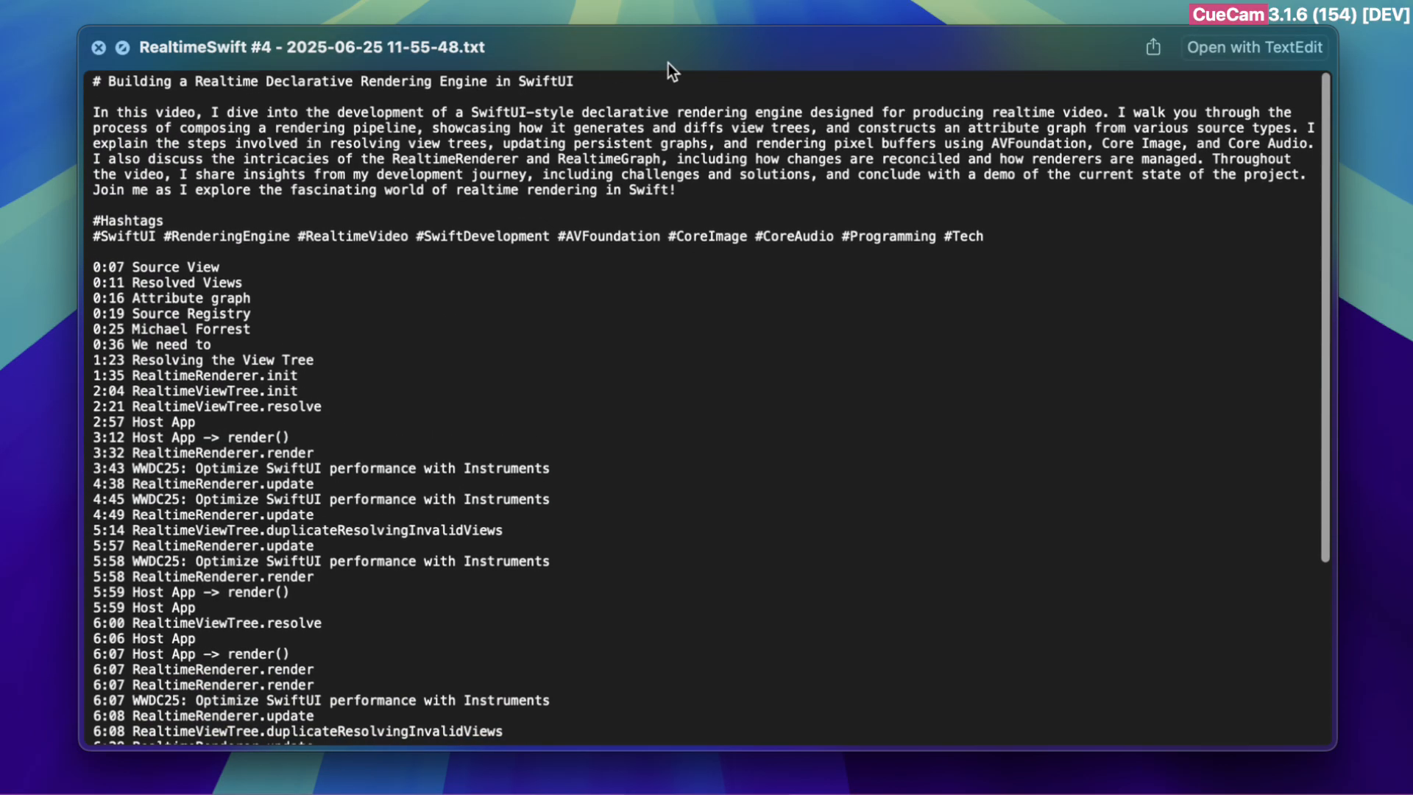
left_click_drag(579, 76, 95, 80)
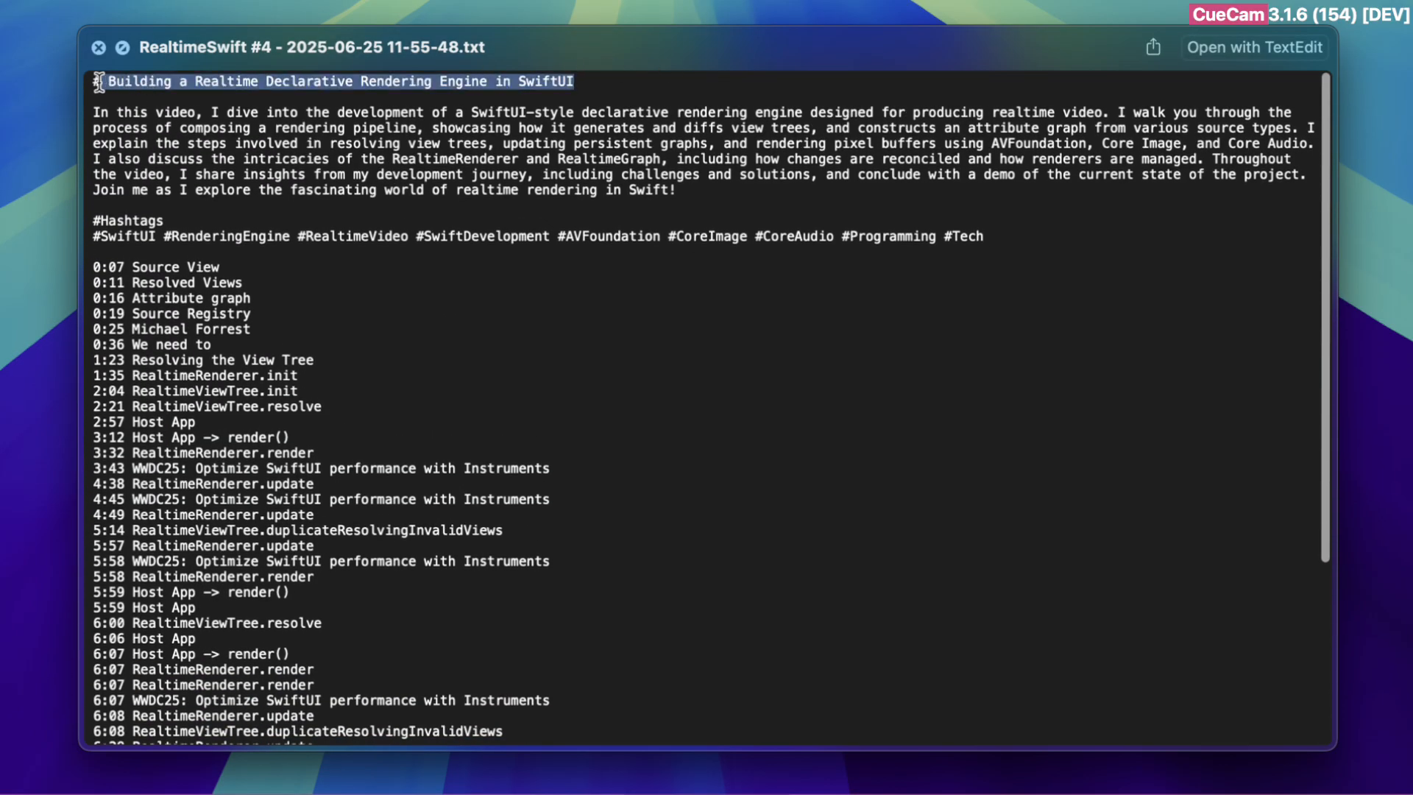
left_click(225, 78)
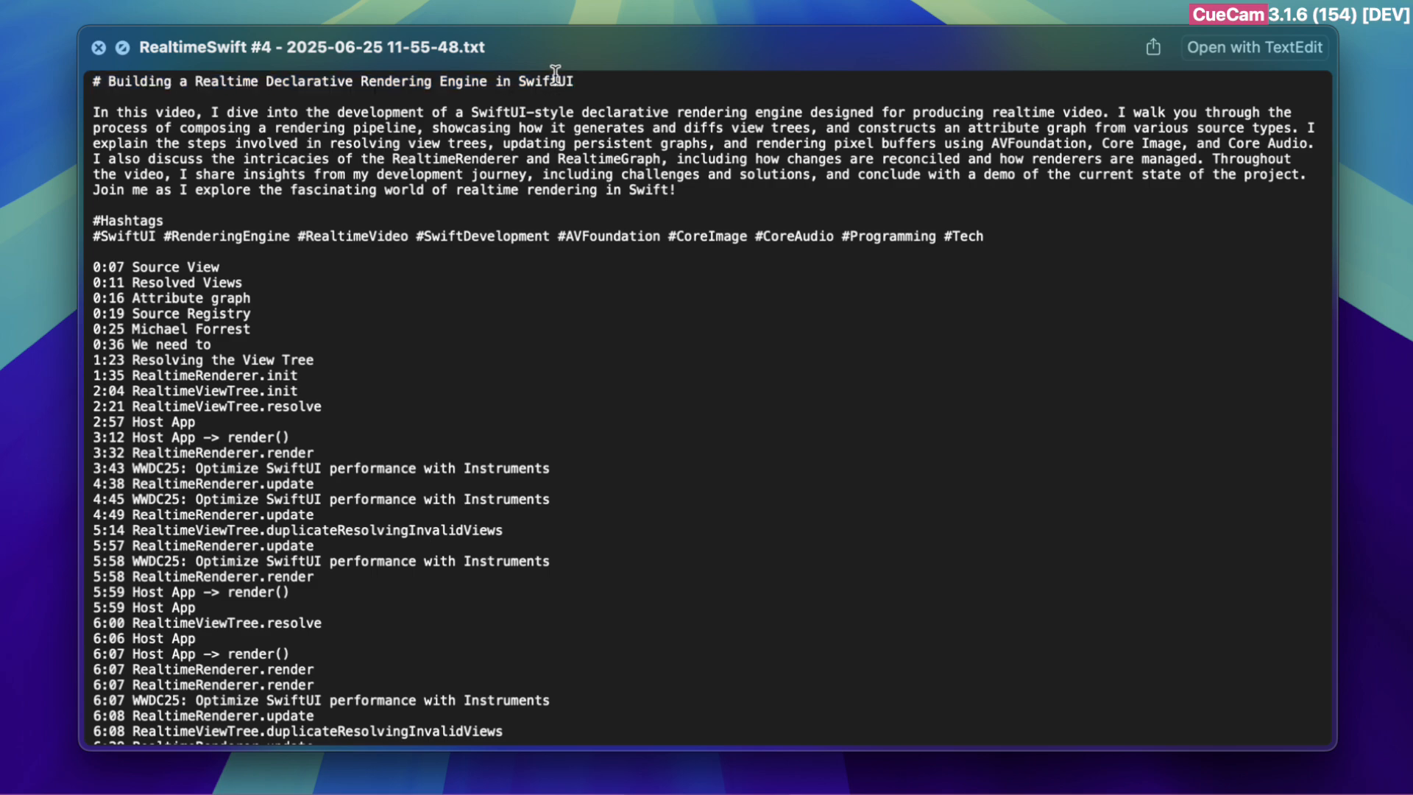
left_click_drag(574, 76, 103, 76)
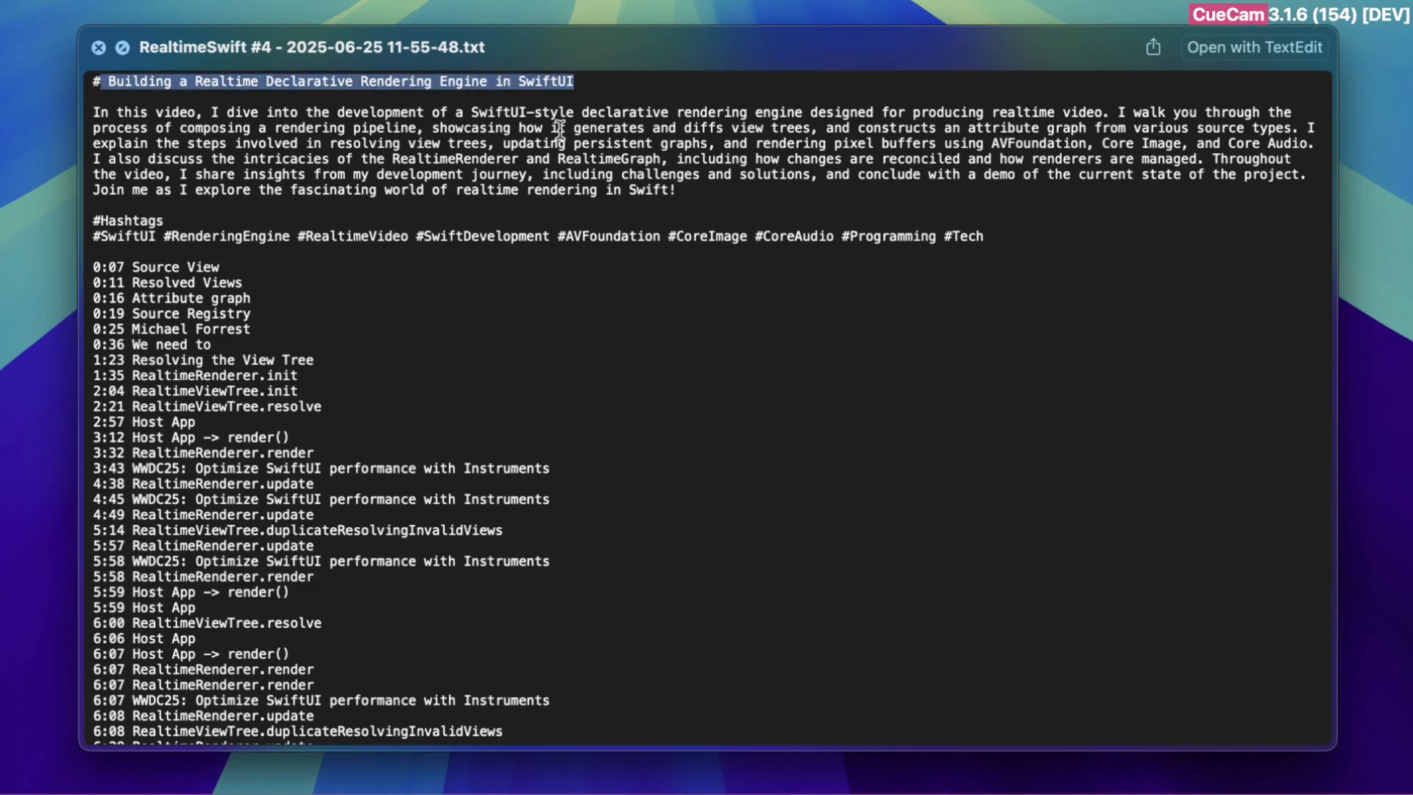
Switch to the video's details page in YouTube Studio and highlight the description's opening words "Today I walk you through the process of composing a rendering pipeline"
key("super+Tab")
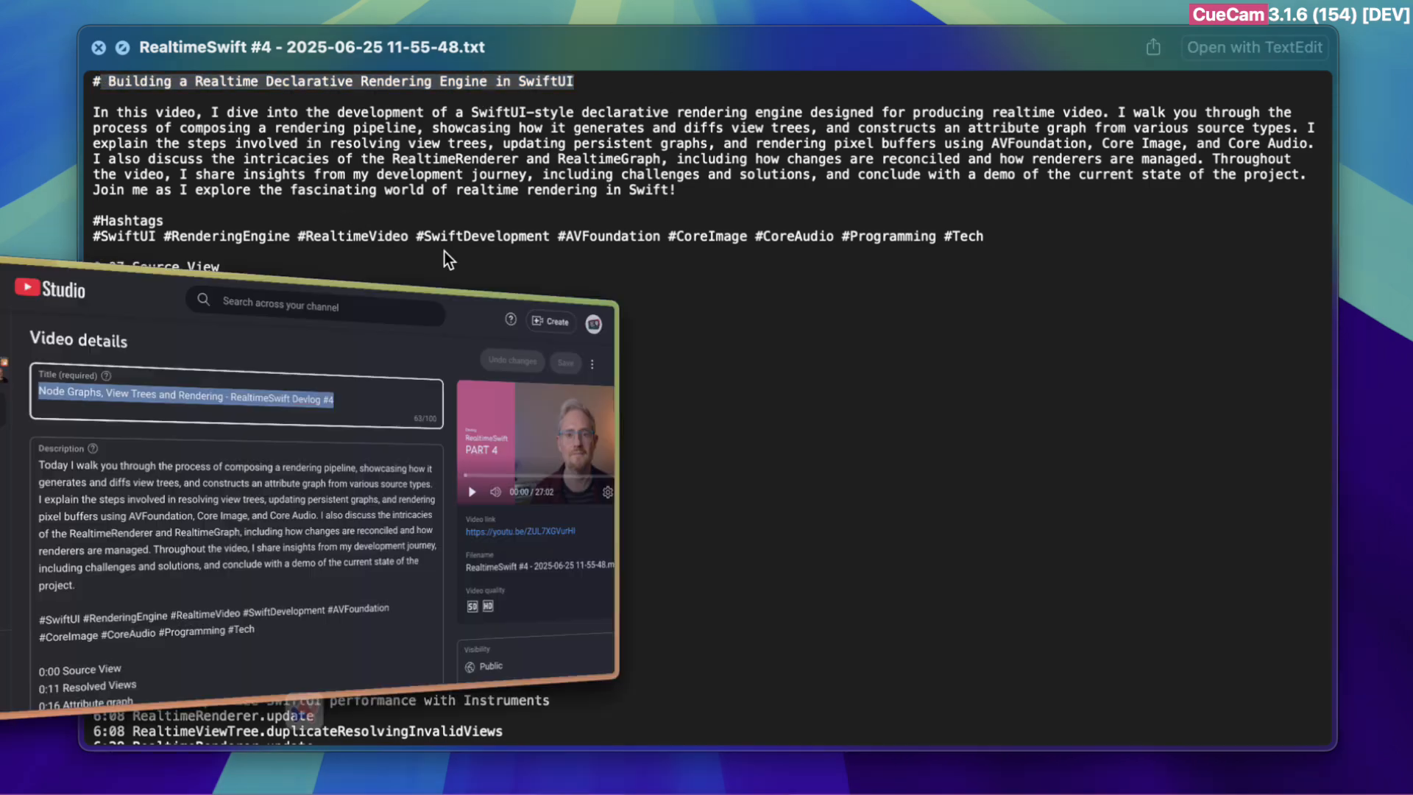
left_click(334, 417)
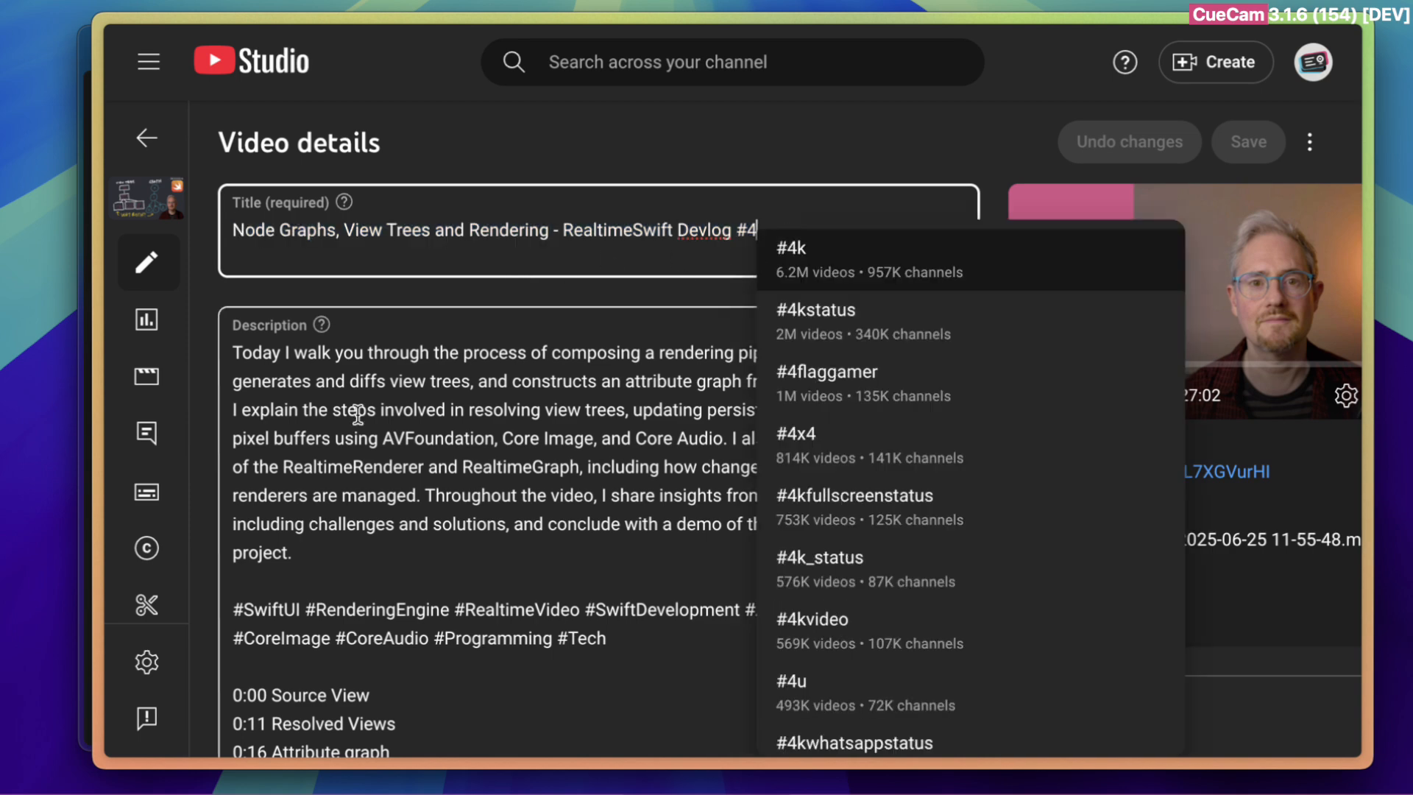
left_click_drag(243, 355, 801, 353)
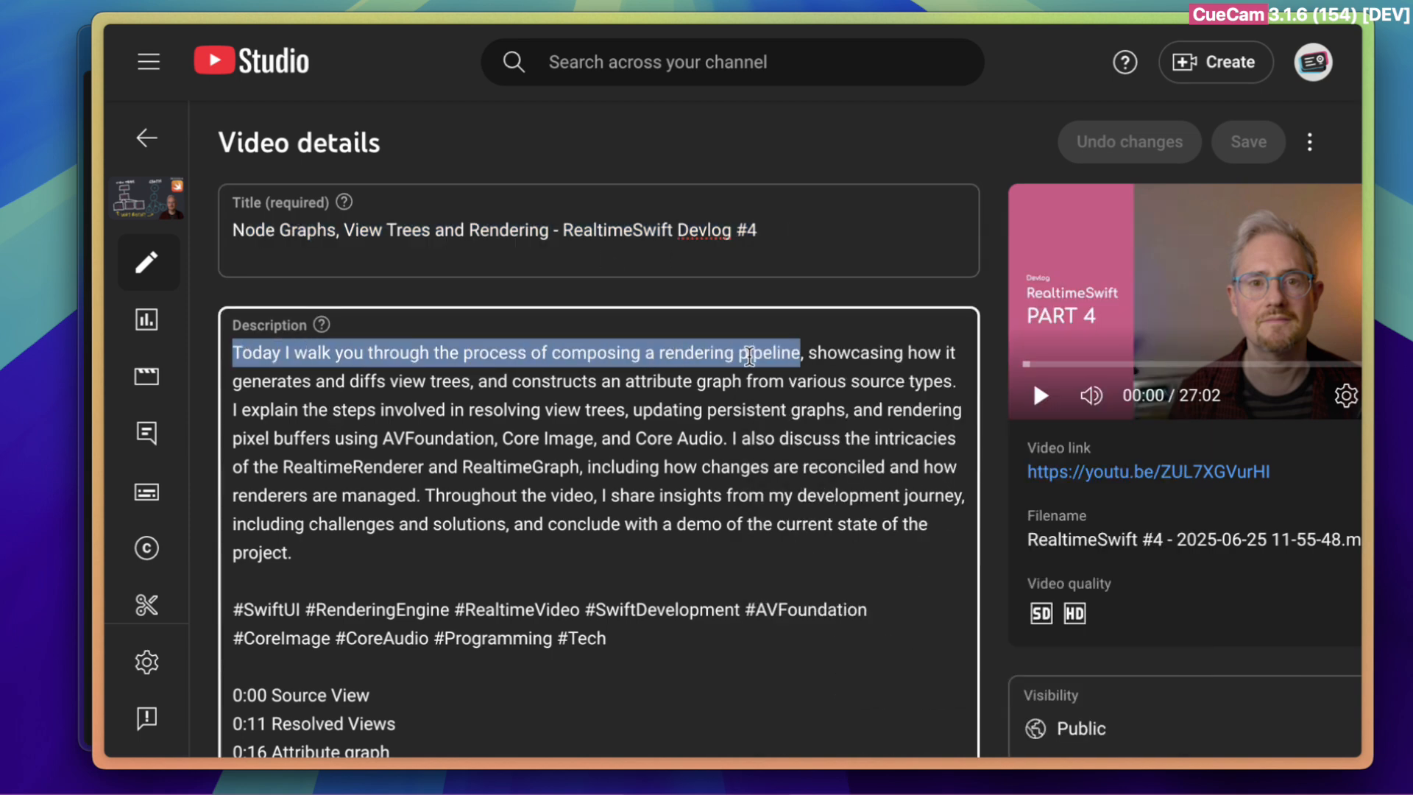
Return to the text file preview, highlight the description's first sentence and the start of the "I walk you through" sentence, and clear the highlight
key("super+Tab")
left_click_drag(1115, 111, 85, 112)
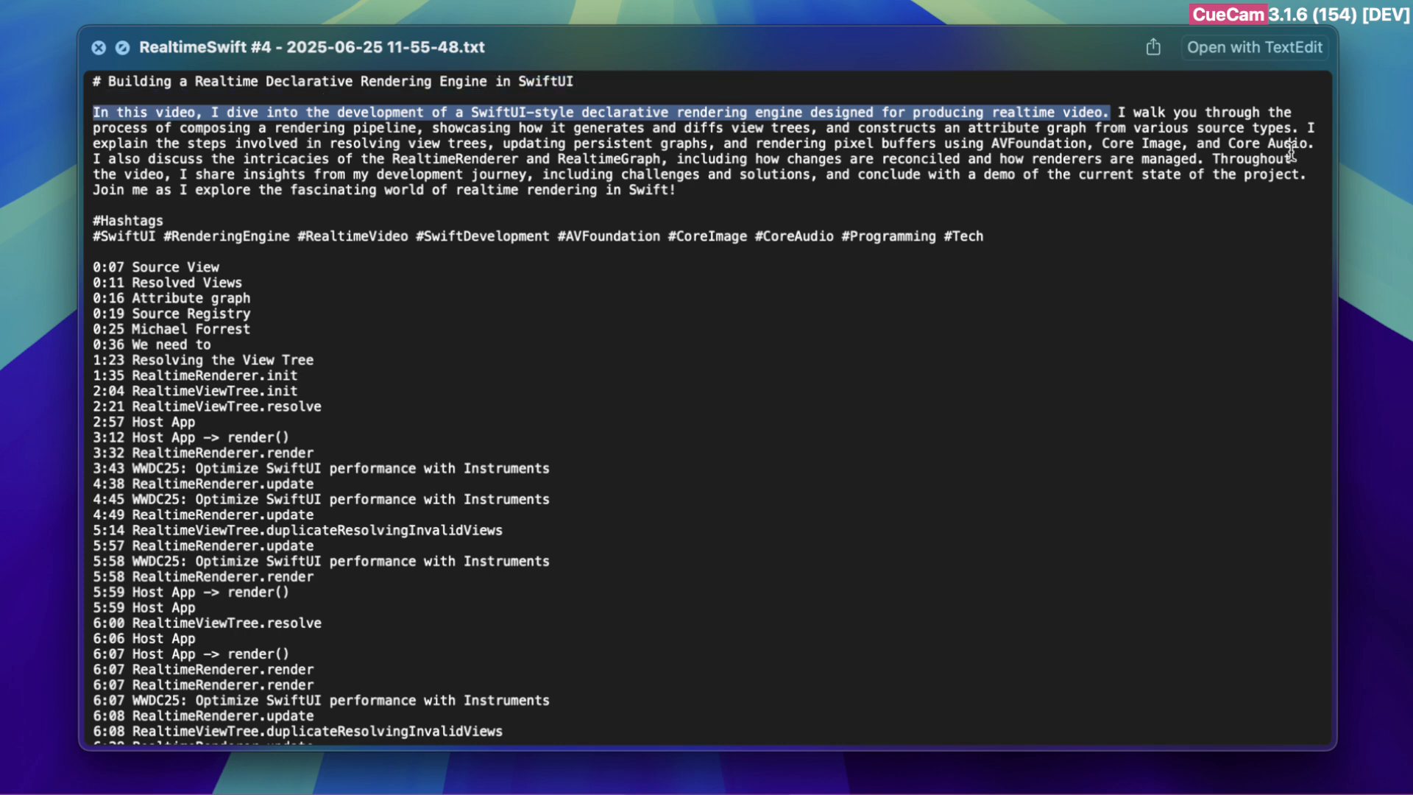
left_click_drag(1118, 114, 670, 132)
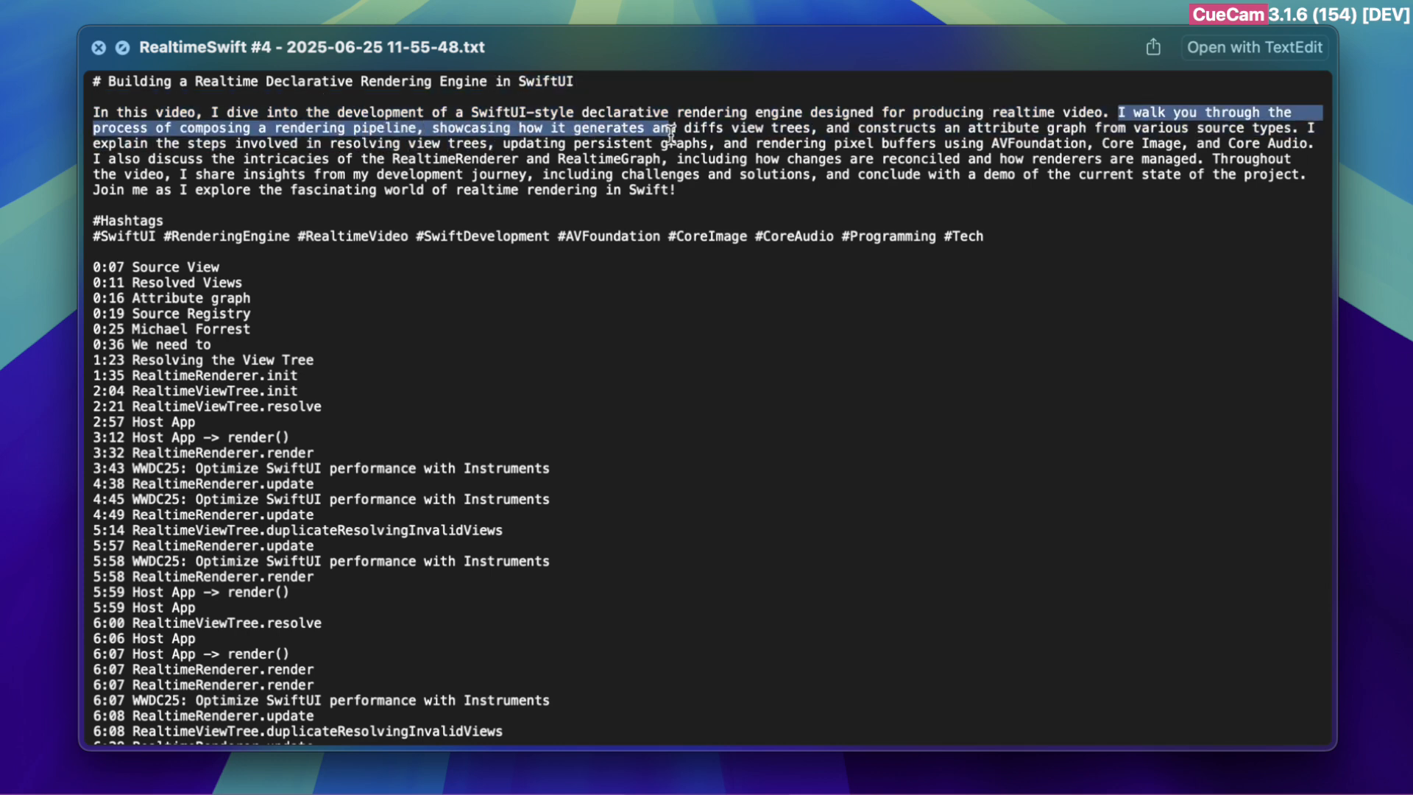
left_click_drag(727, 175, 773, 140)
left_click(296, 271)
Highlight the YouTube Studio description's chapters from 0:00 Source View to 17:59 Demo! and compare them with the text file's timestamps
key("super+Tab")
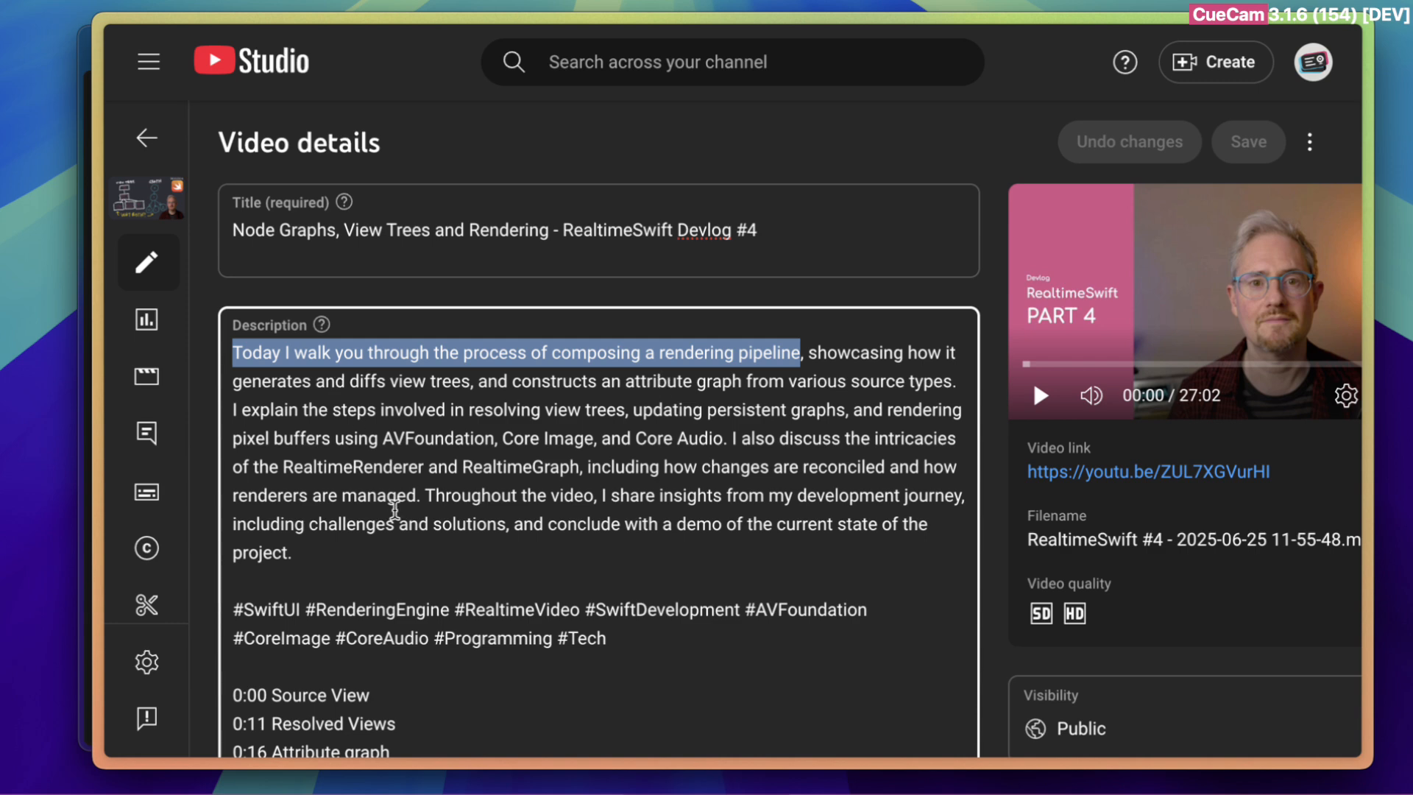
scroll(395, 509, "down", 5)
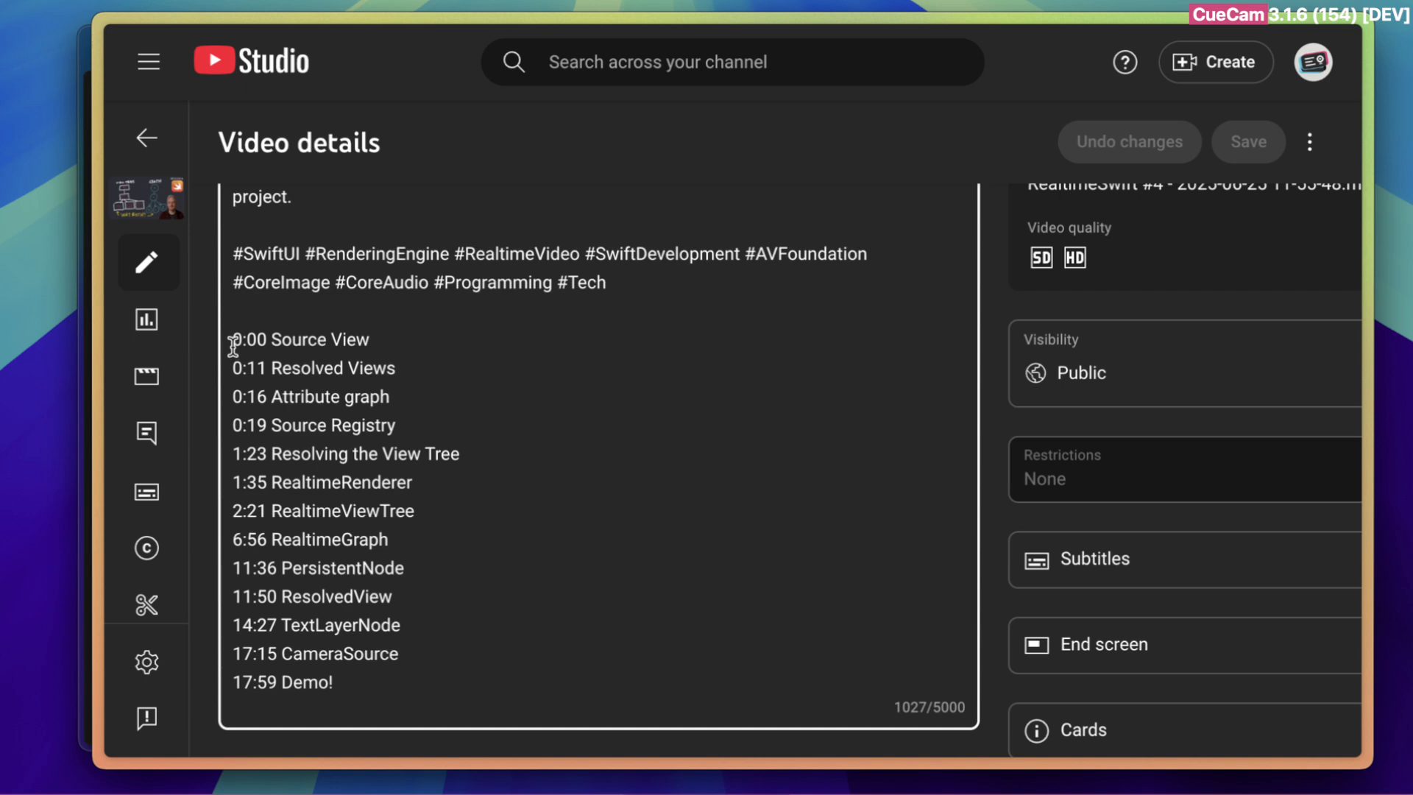
left_click_drag(232, 340, 459, 672)
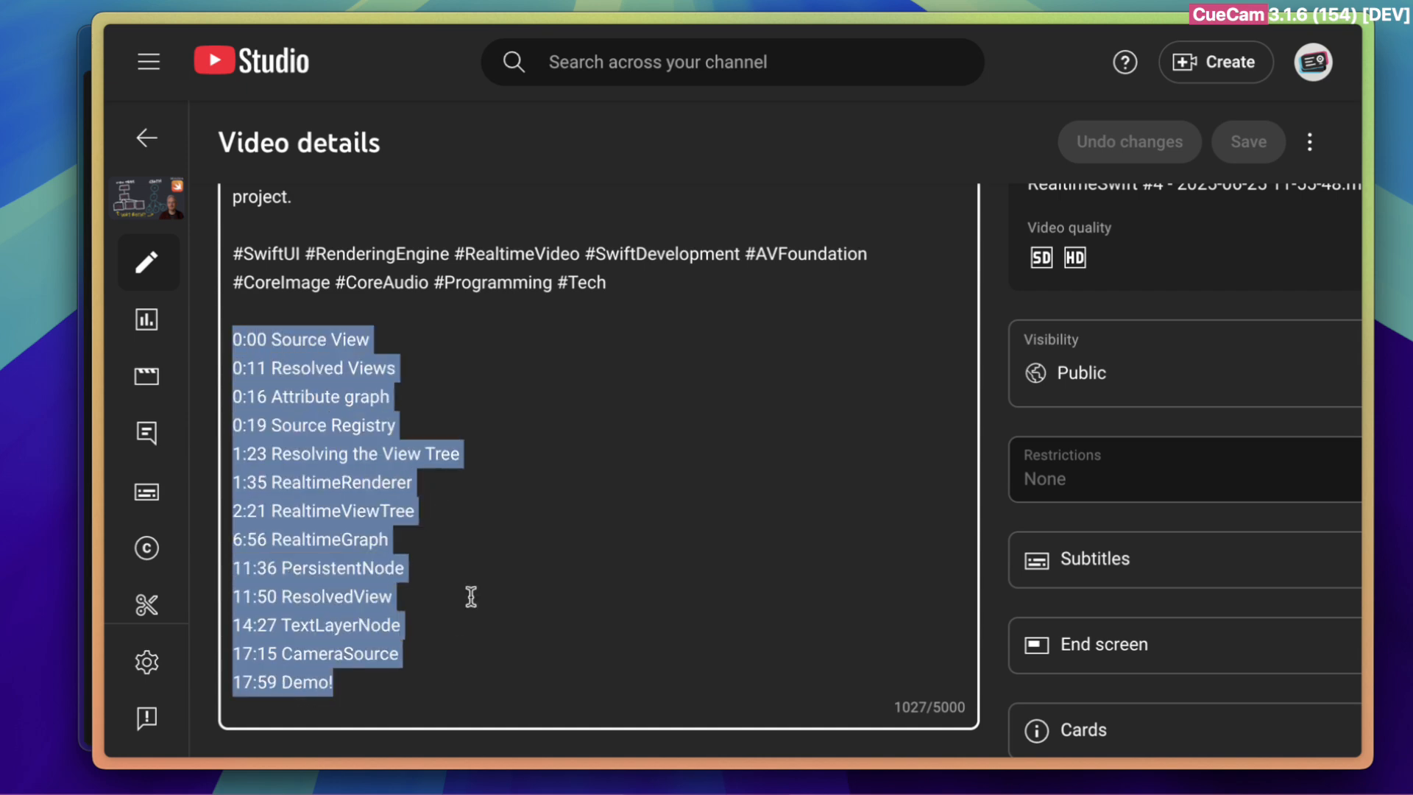
left_click(496, 529)
left_click_drag(480, 529, 522, 438)
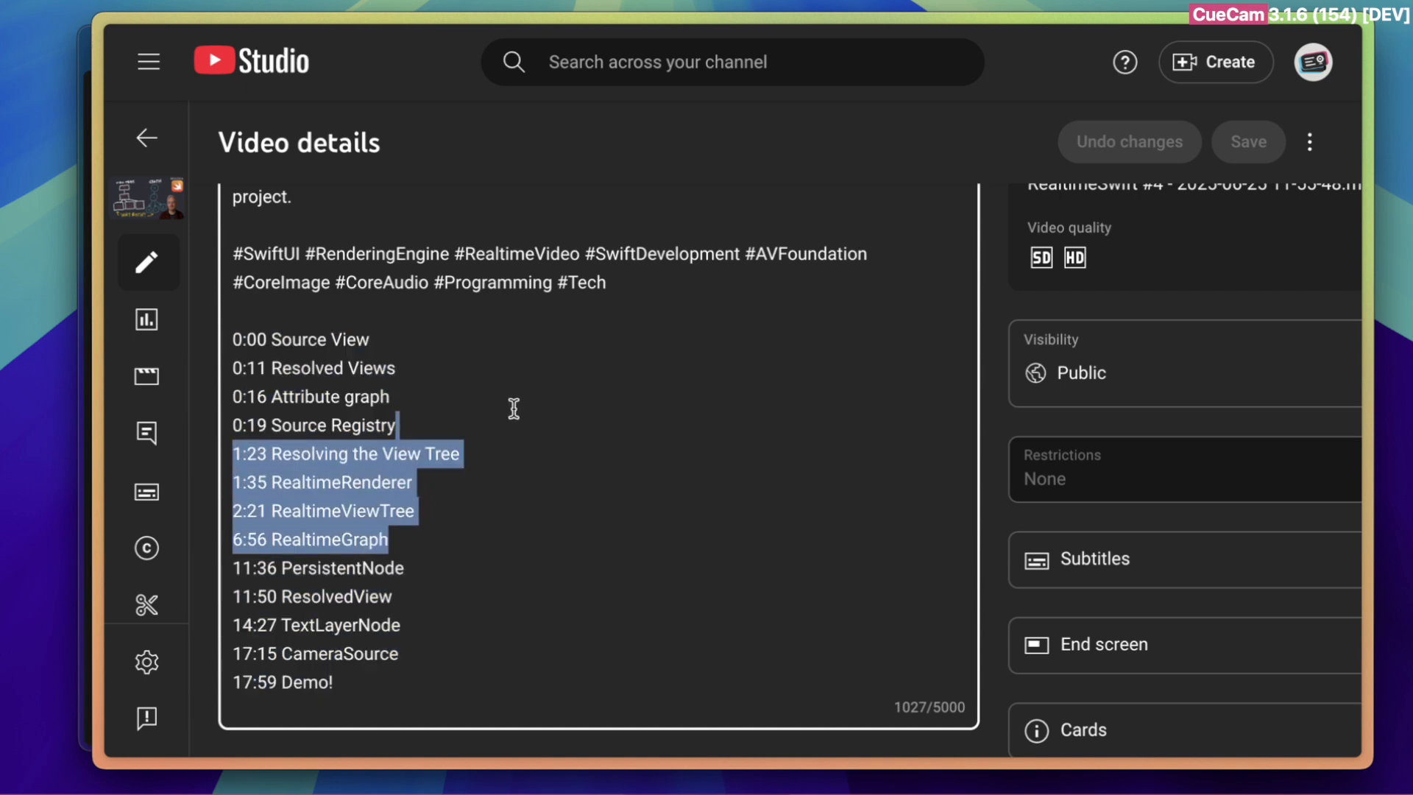
key("Up")
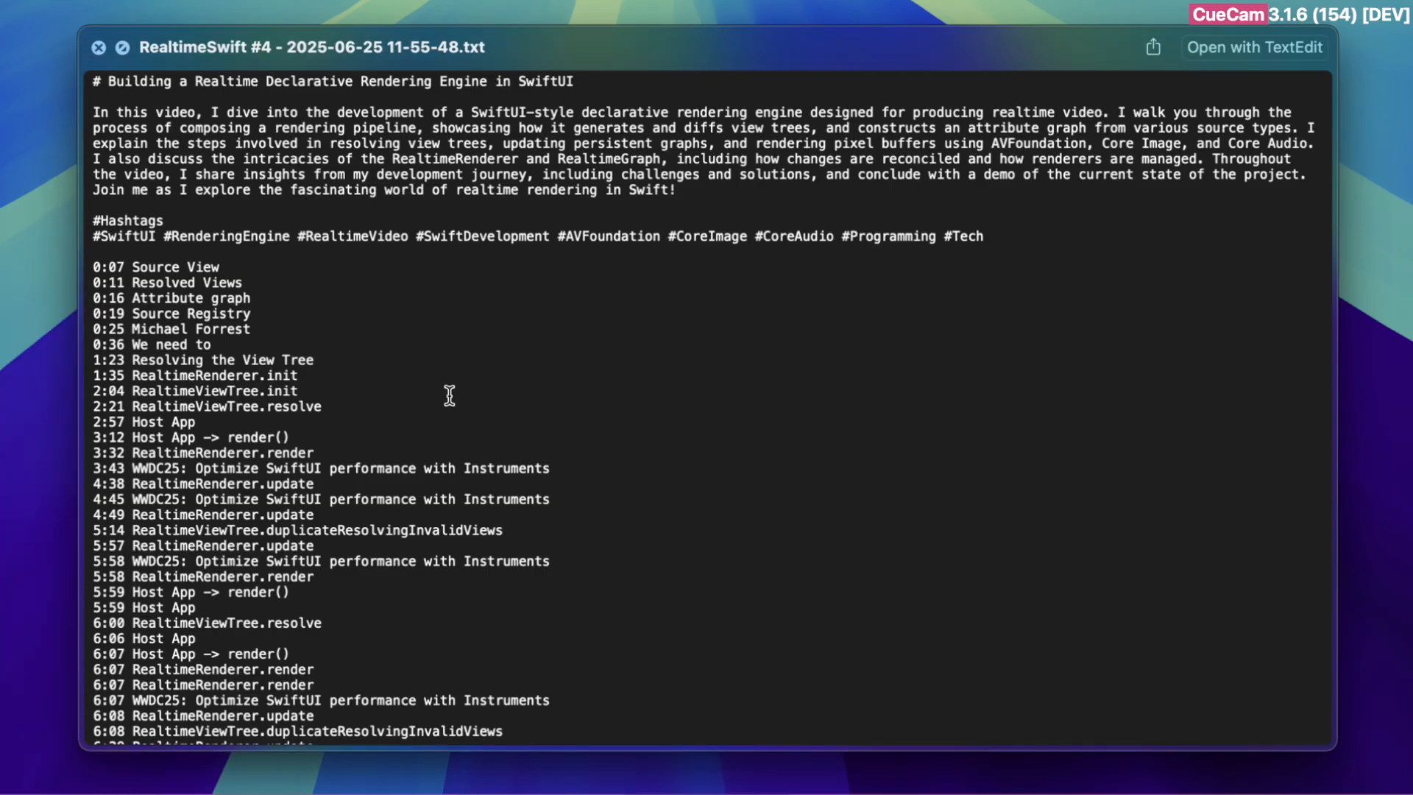
scroll(451, 394, "down", 5)
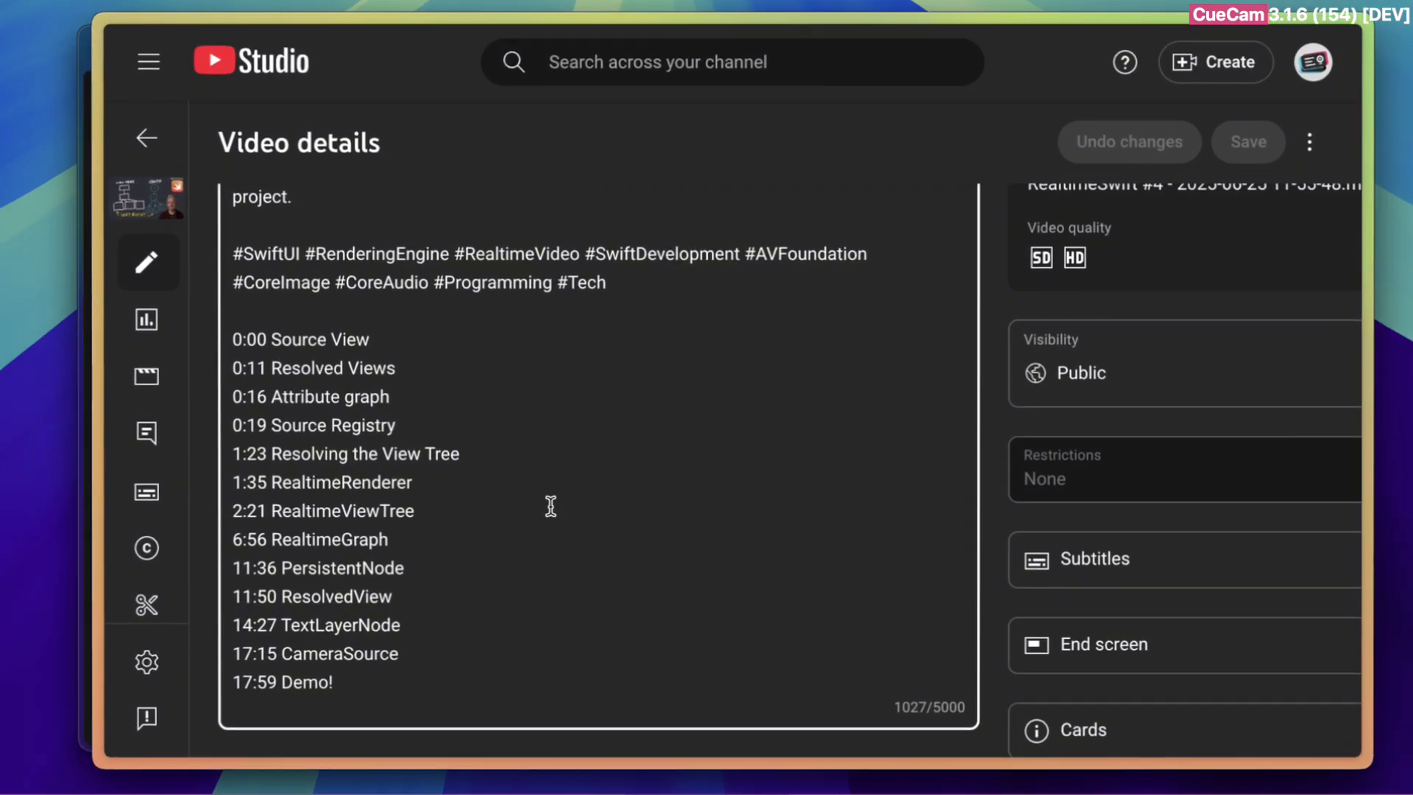
Switch to the video's YouTube watch page, move playback back to about 2:12 in the RealtimeViewTree.init section, and pause it
key("alt+Tab")
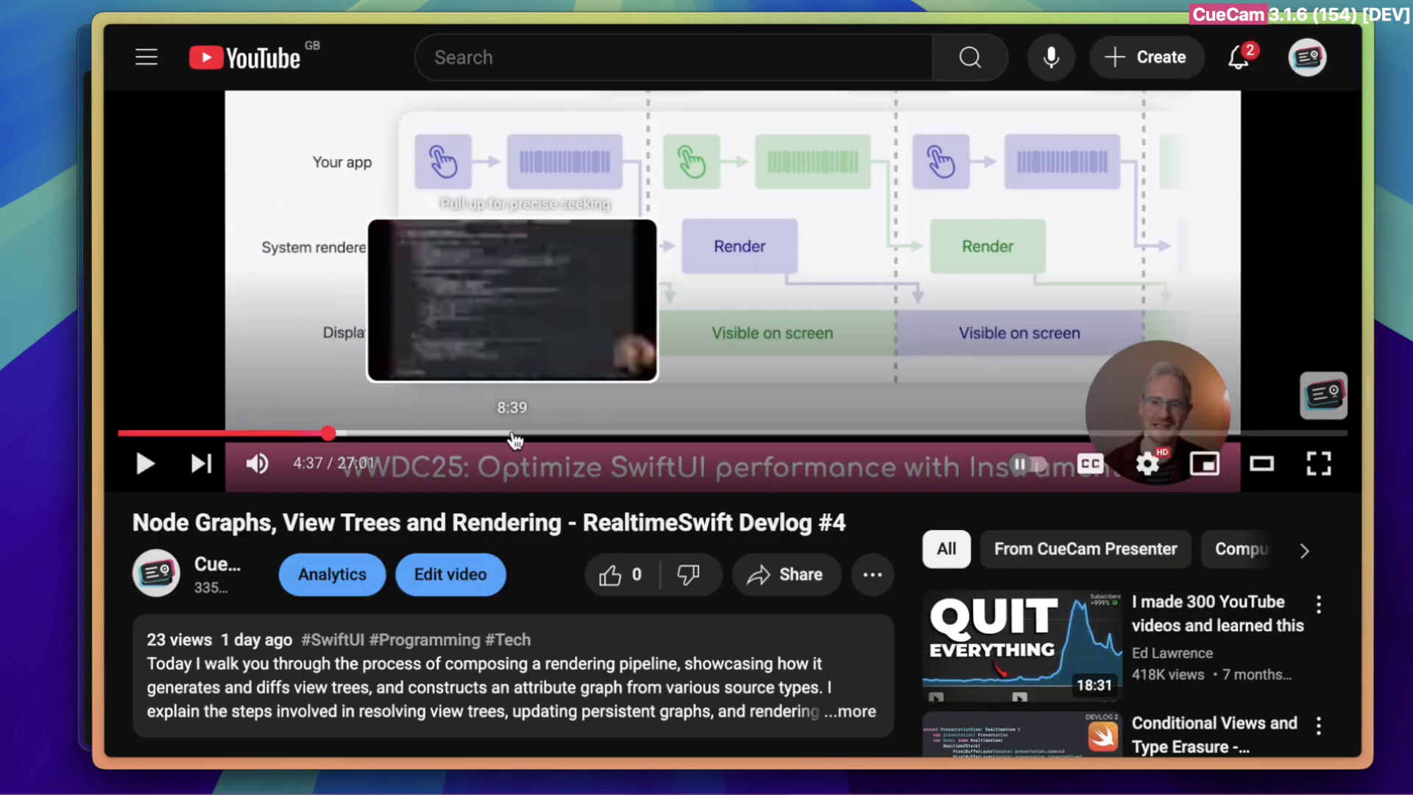
left_click(471, 300)
scroll(449, 368, "up", 3)
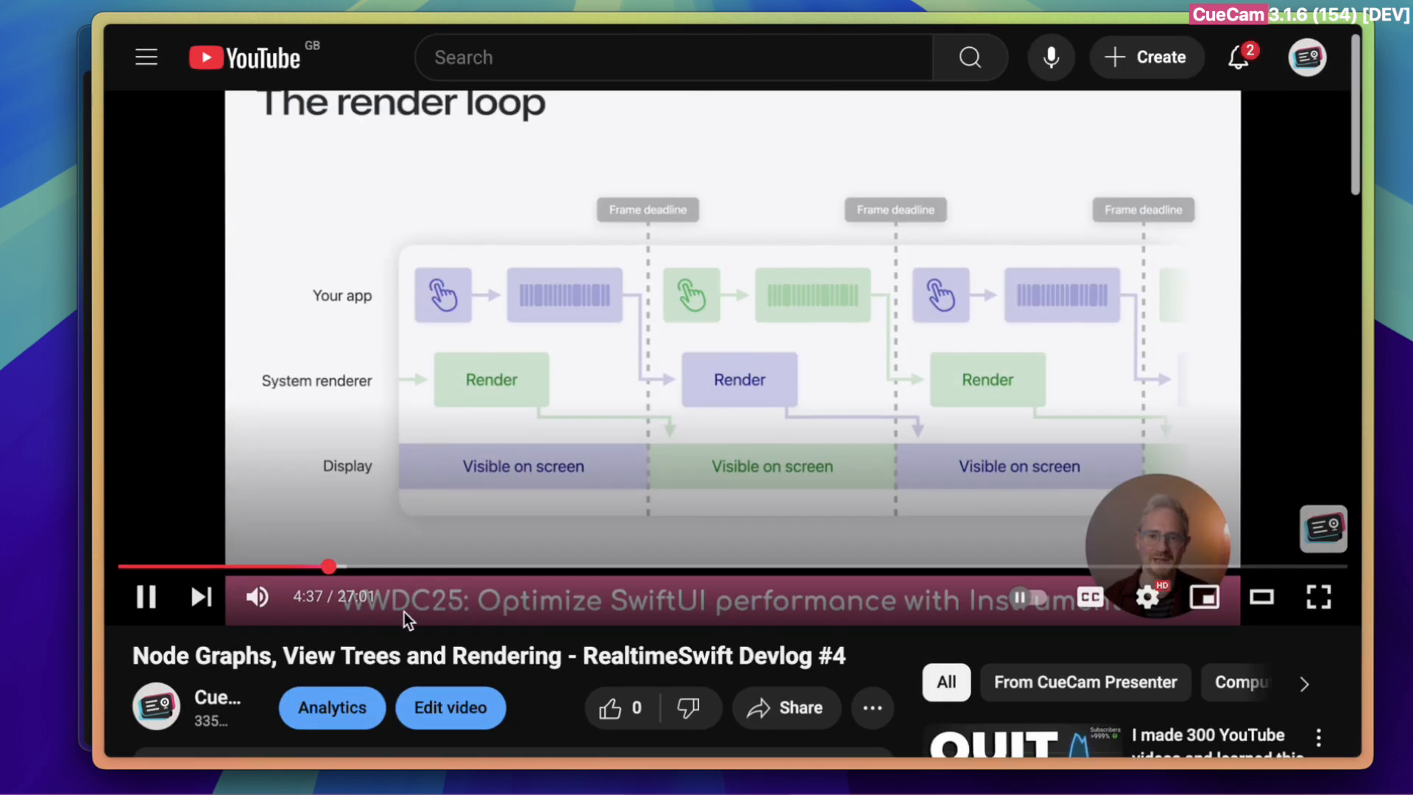
left_click_drag(298, 567, 221, 571)
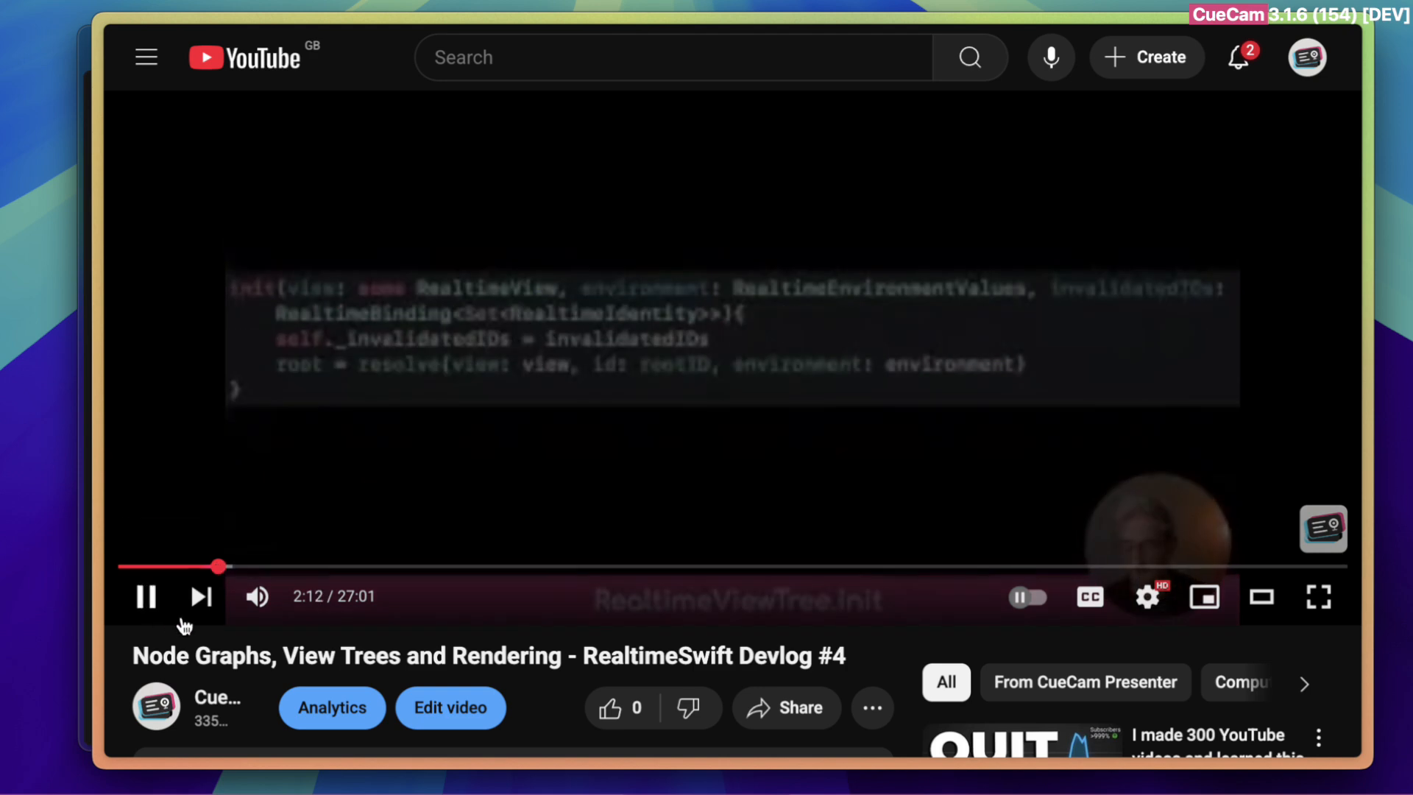
left_click(148, 600)
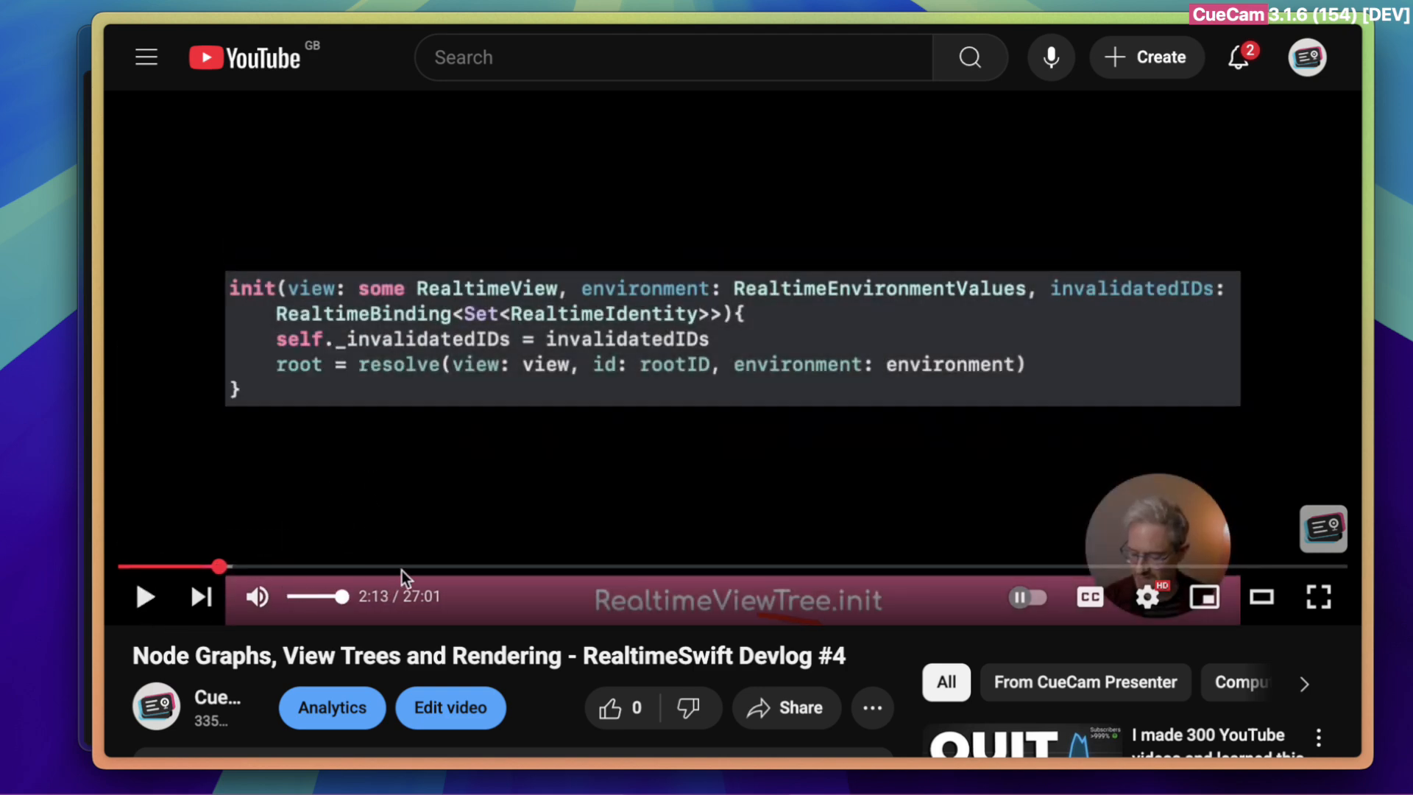
Open the video's chapter list from the player and jump to the RealtimeGraph chapter at 6:56
scroll(489, 496, "down", 1)
scroll(489, 496, "up", 2)
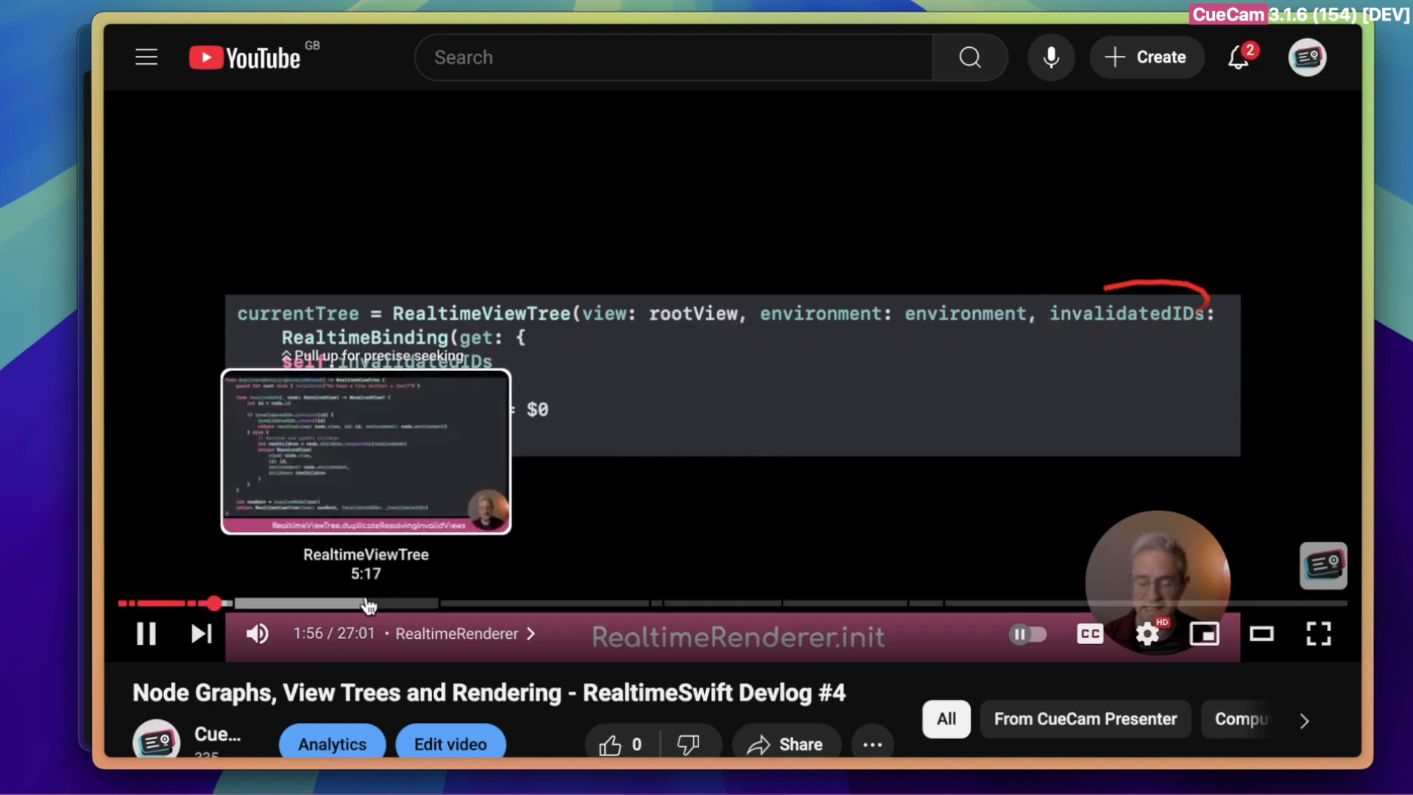
left_click(360, 561)
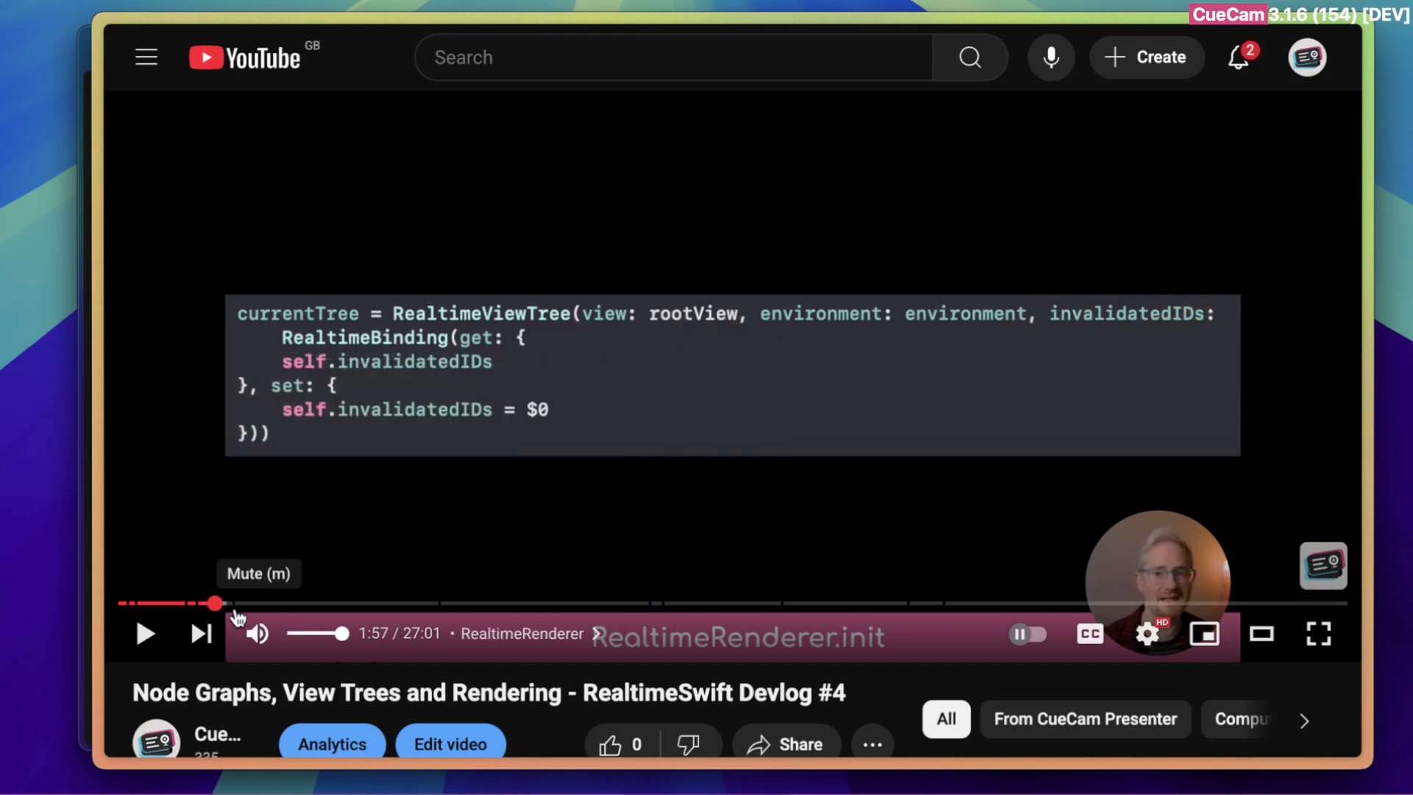
left_click(471, 637)
left_click(1063, 434)
left_click(1085, 473)
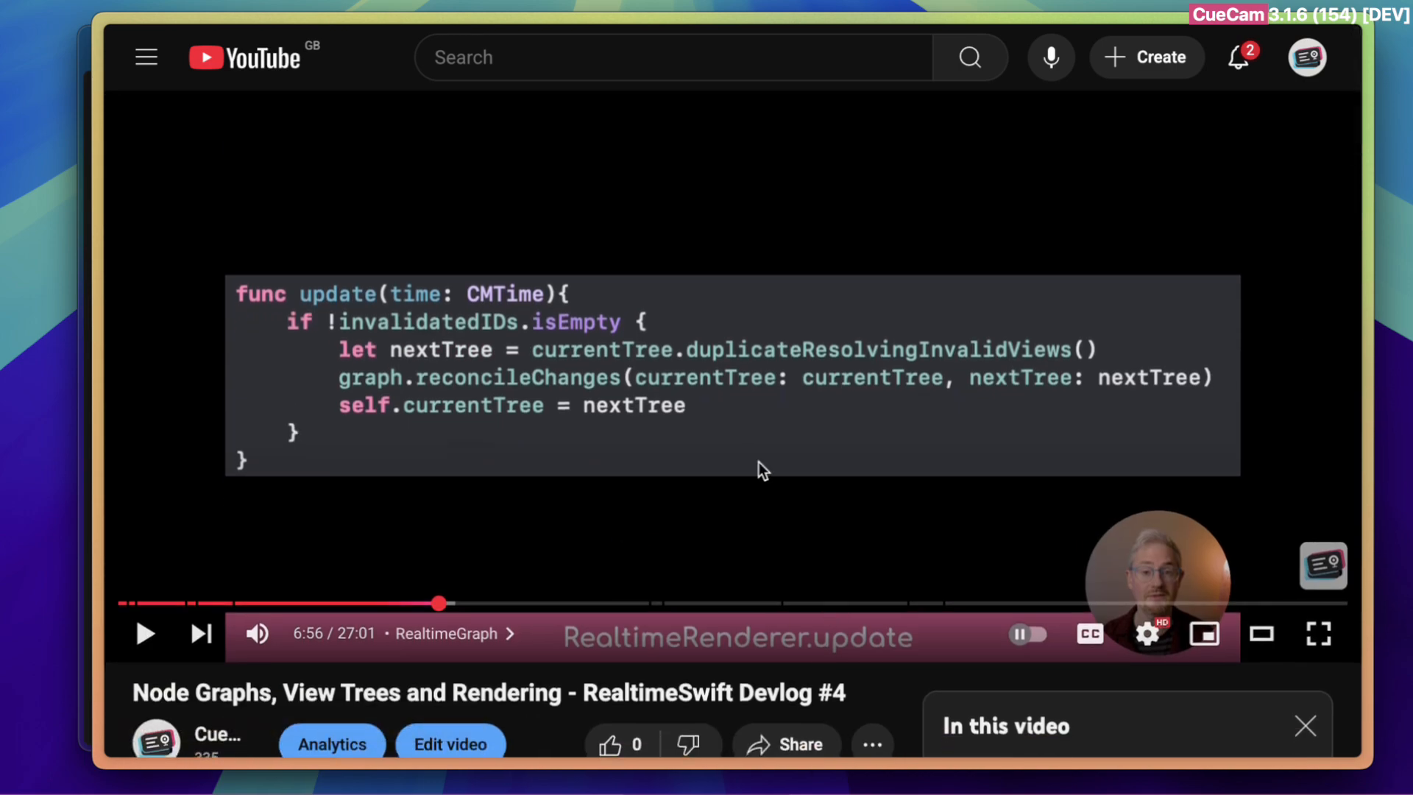